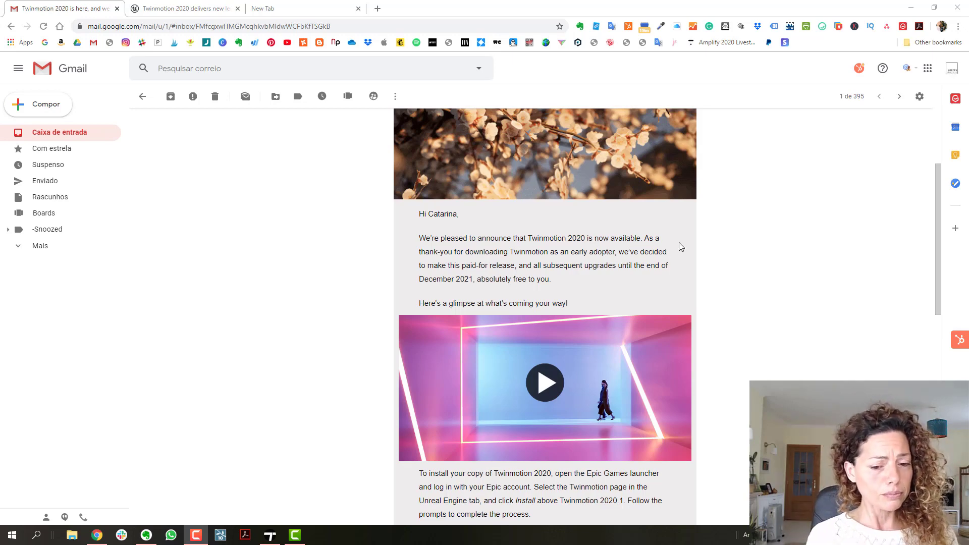
Step: Read the install instructions in the Twinmotion 2020 e-mail and return to the beginning of the release blog post
scroll(674, 245, down, 5)
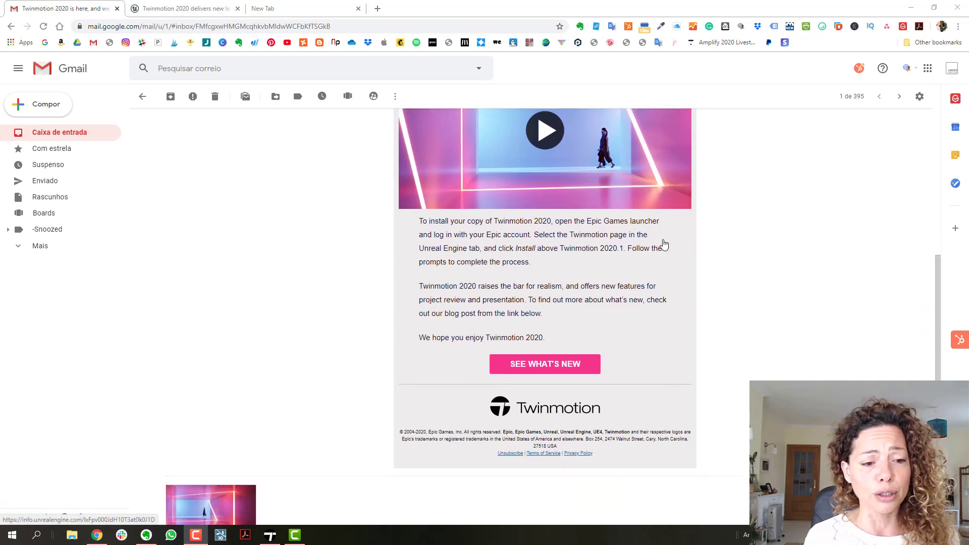
click(162, 8)
scroll(399, 332, up, 9)
scroll(399, 332, up, 12)
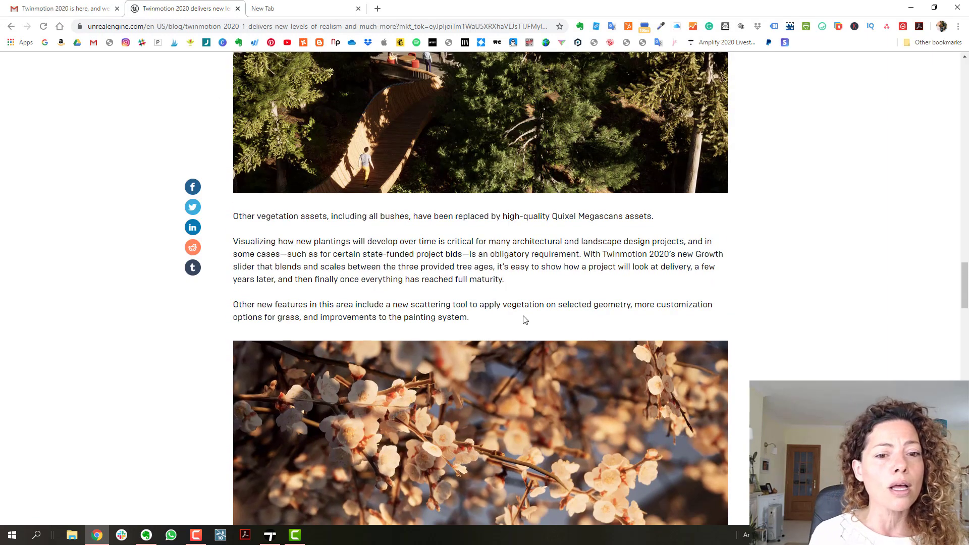
scroll(531, 319, up, 20)
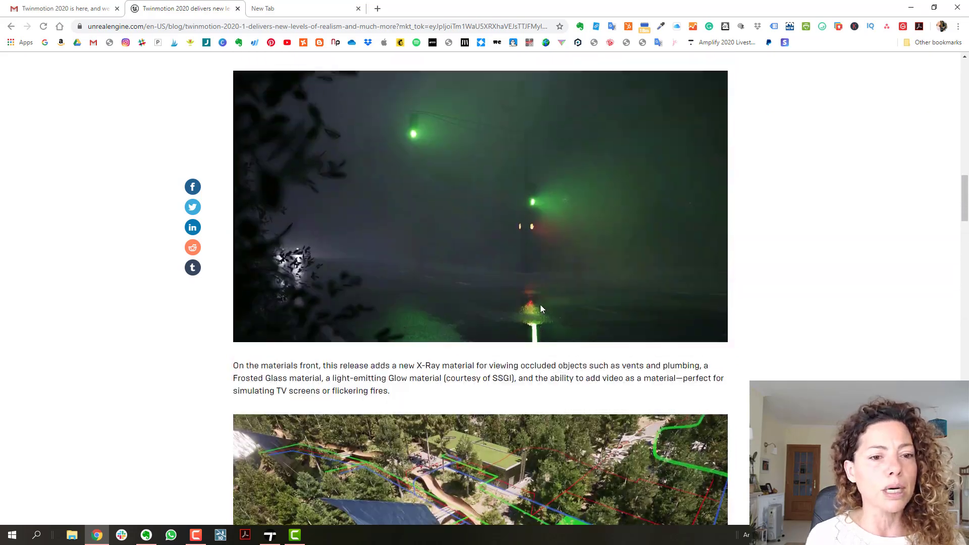
scroll(504, 283, up, 17)
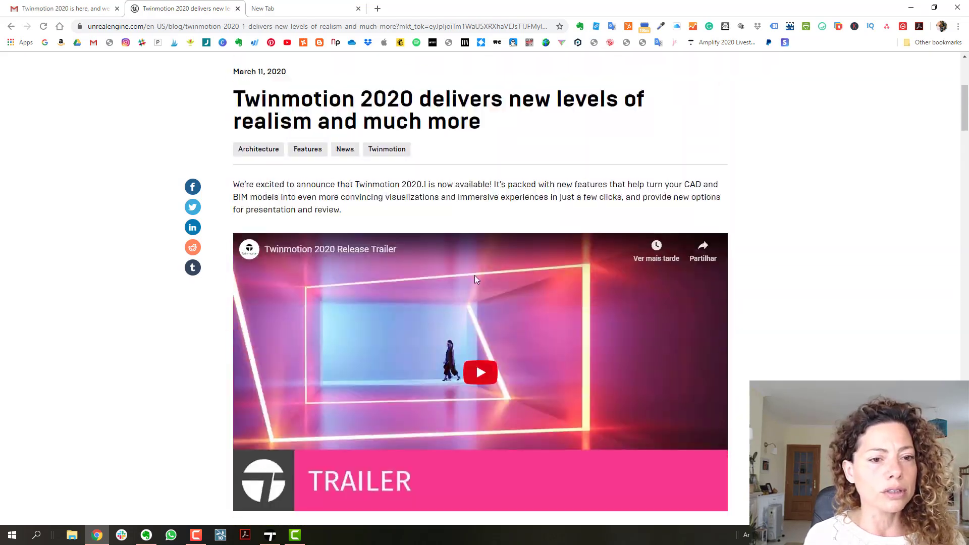
scroll(475, 277, up, 5)
Step: Review the blog post's materials, vegetation and presentation sections through to the pricing and early-adopter information
scroll(475, 277, down, 20)
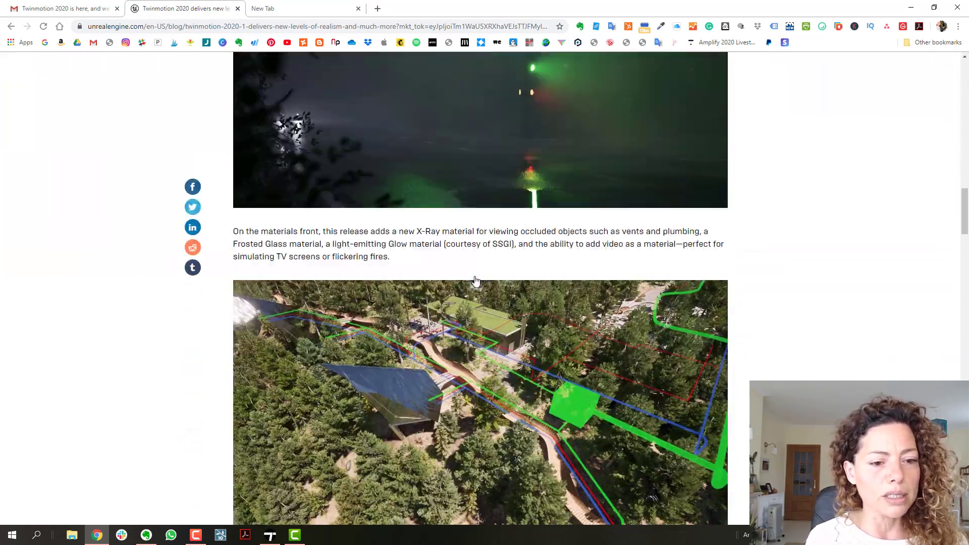
scroll(475, 281, down, 5)
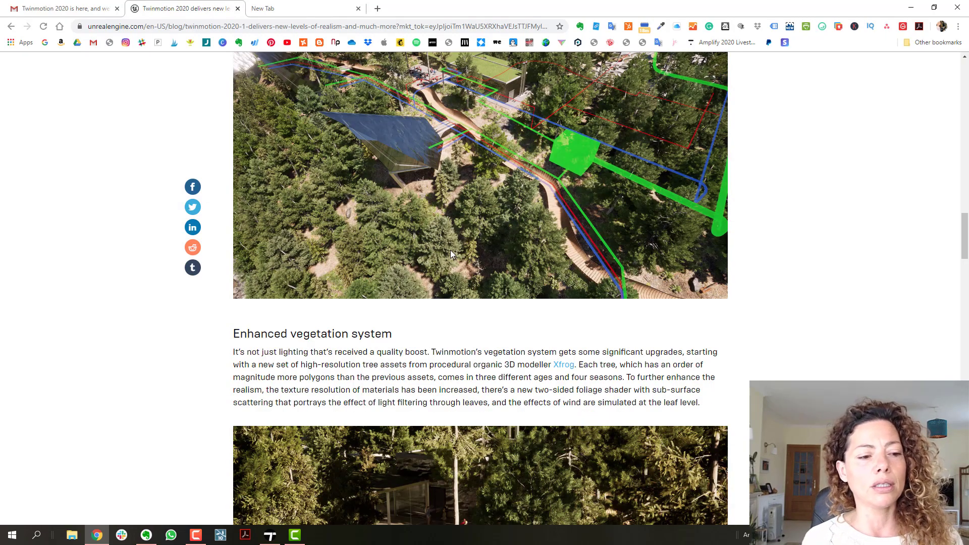
scroll(450, 250, down, 12)
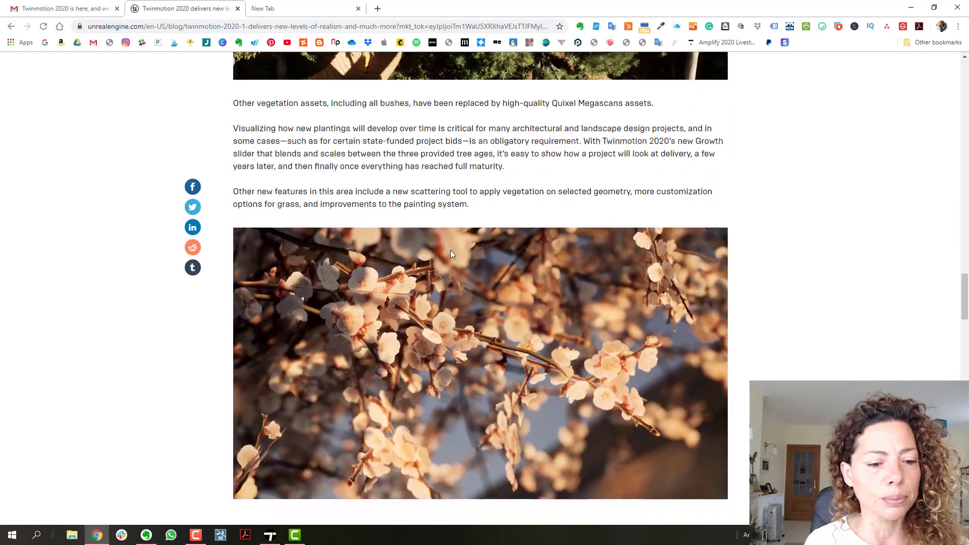
scroll(450, 250, down, 20)
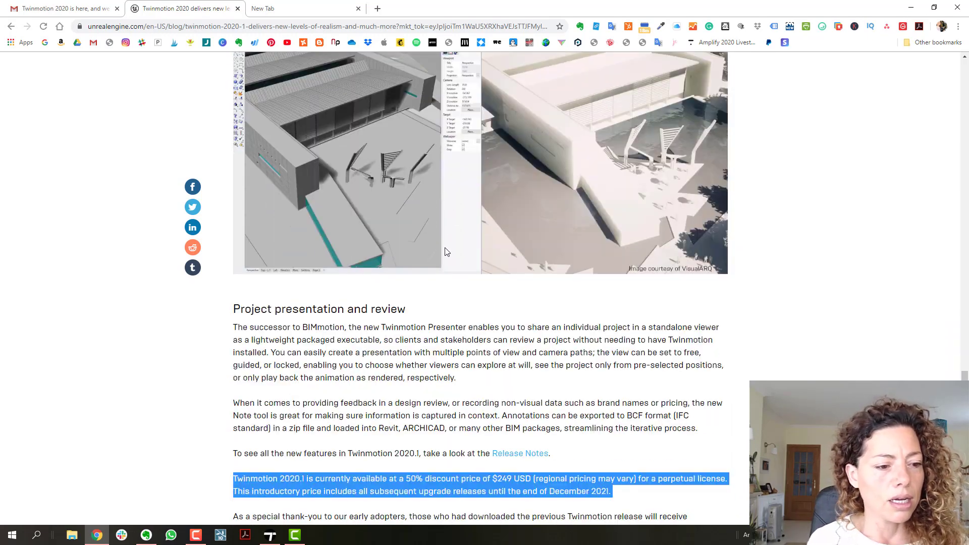
scroll(447, 252, down, 6)
scroll(446, 252, up, 3)
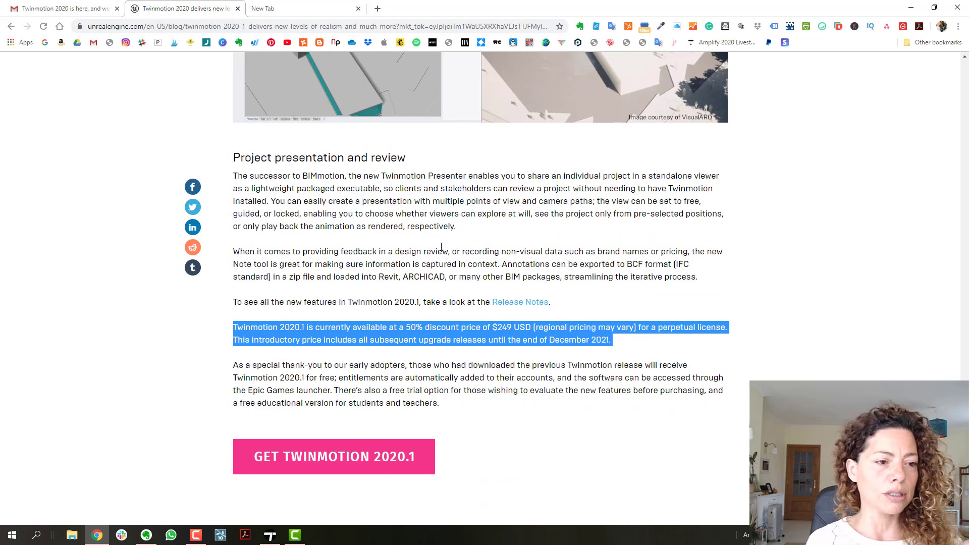
Step: Switch to Twinmotion and browse the Bushes assets in the library as far as the water lilies
click(270, 535)
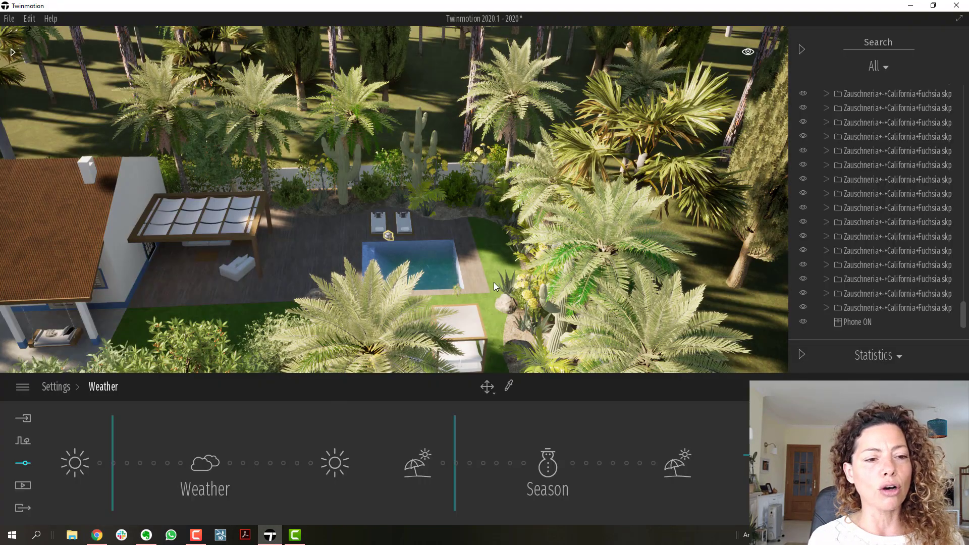
right_drag(493, 283, 489, 285)
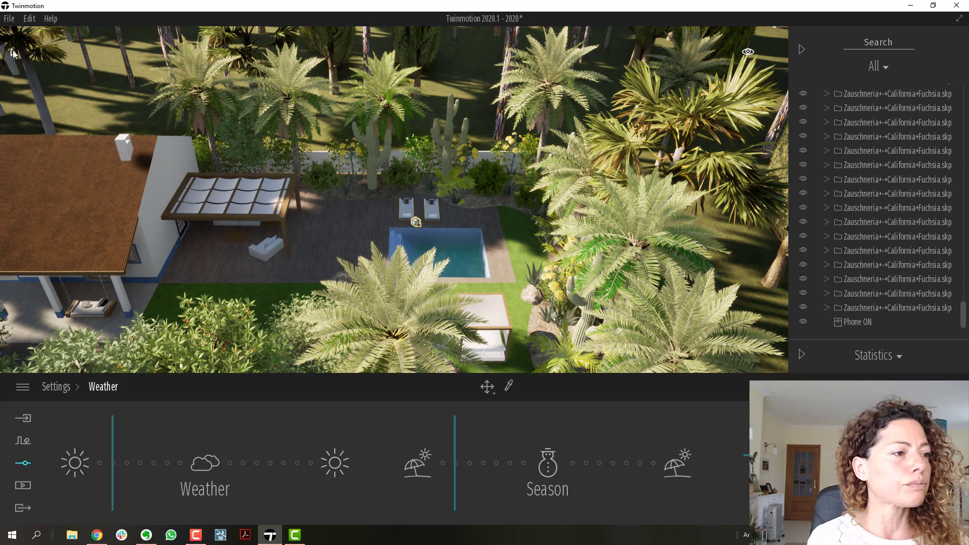
click(14, 50)
scroll(33, 132, up, 2)
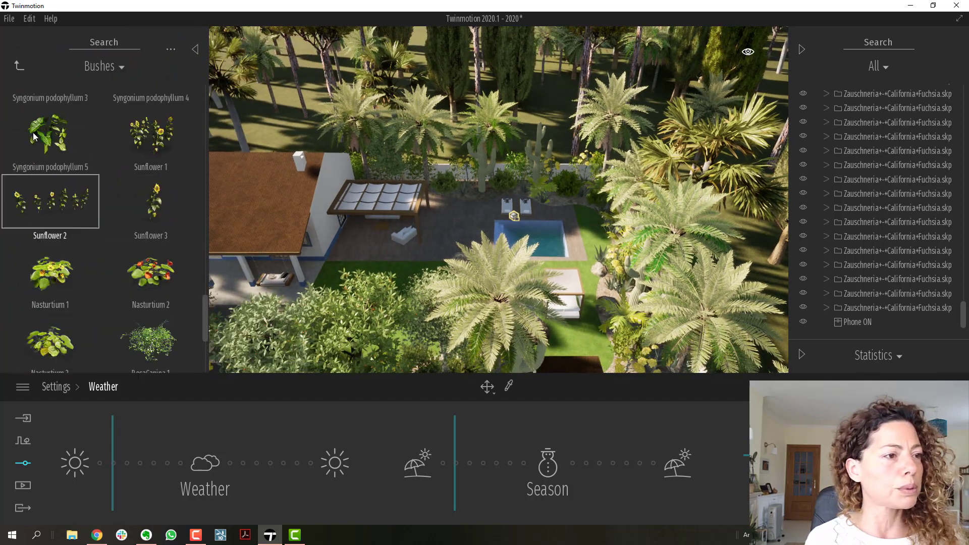
scroll(113, 196, down, 5)
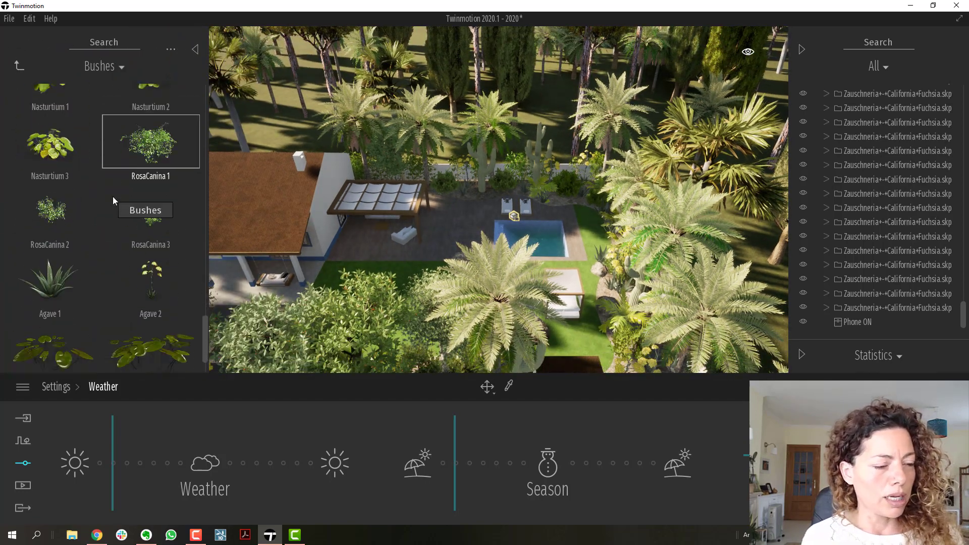
scroll(113, 196, down, 1)
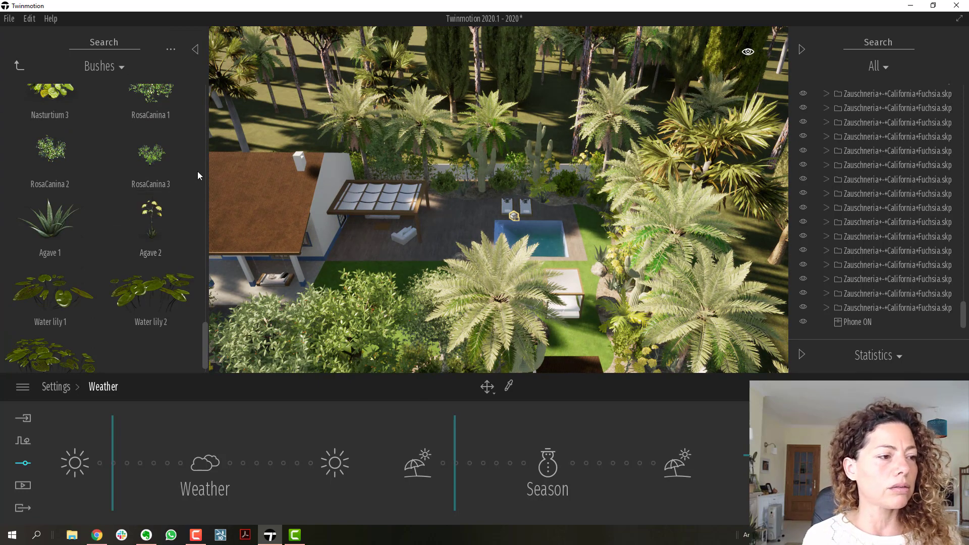
Step: Browse the Grass and flowers assets and return to the Vegetation and landscape category
click(18, 69)
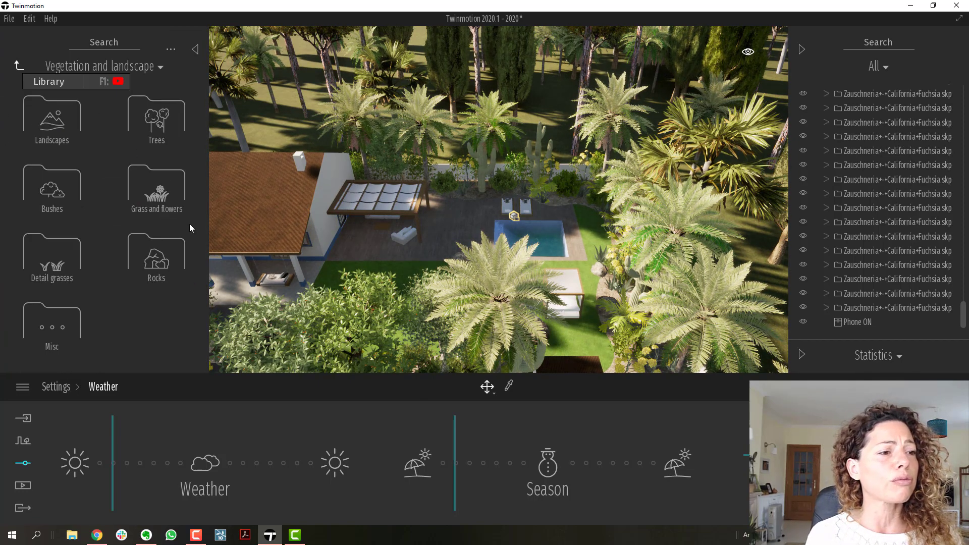
click(147, 200)
scroll(121, 253, down, 3)
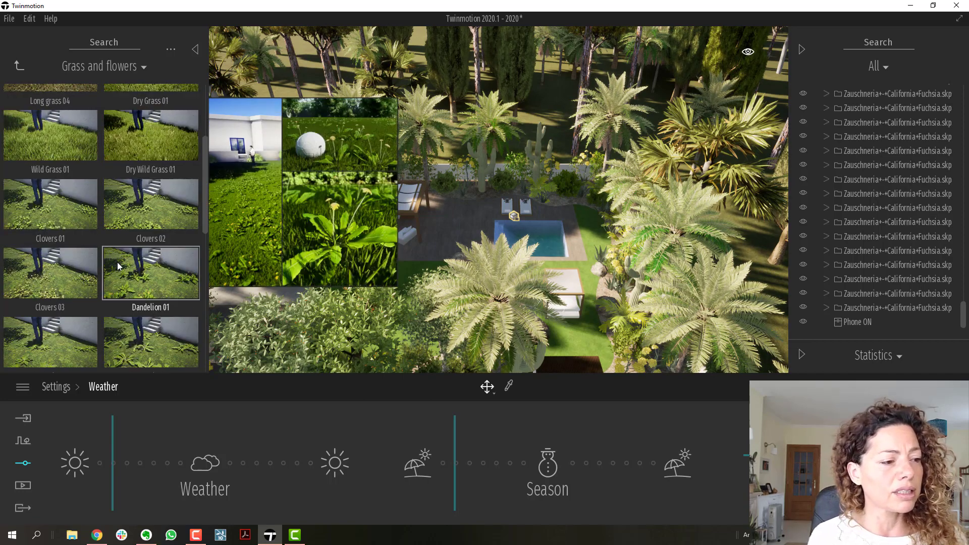
scroll(117, 262, down, 6)
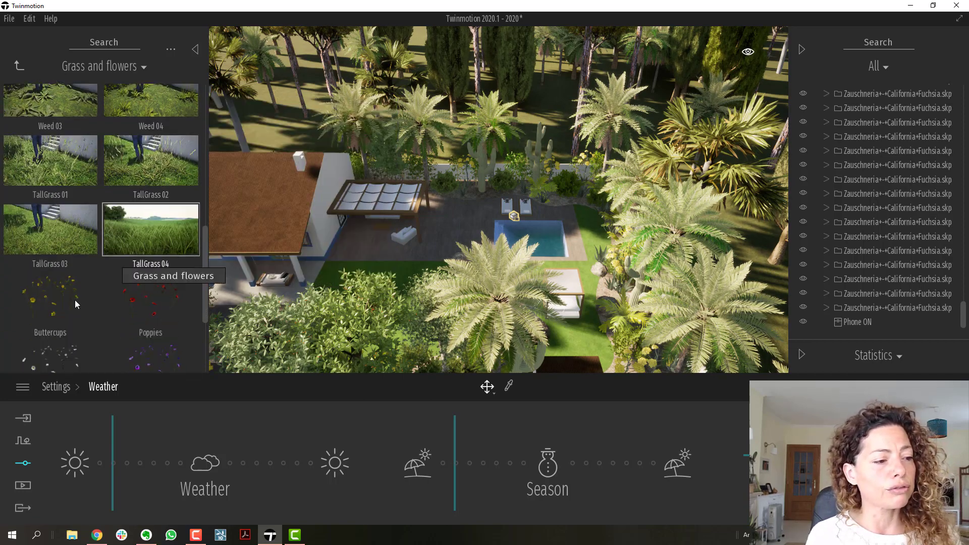
scroll(75, 302, down, 4)
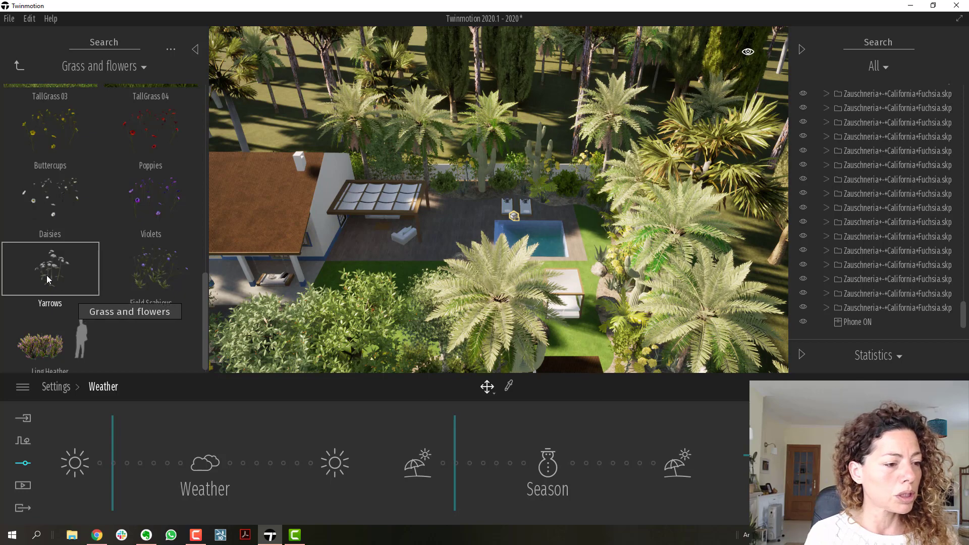
click(19, 66)
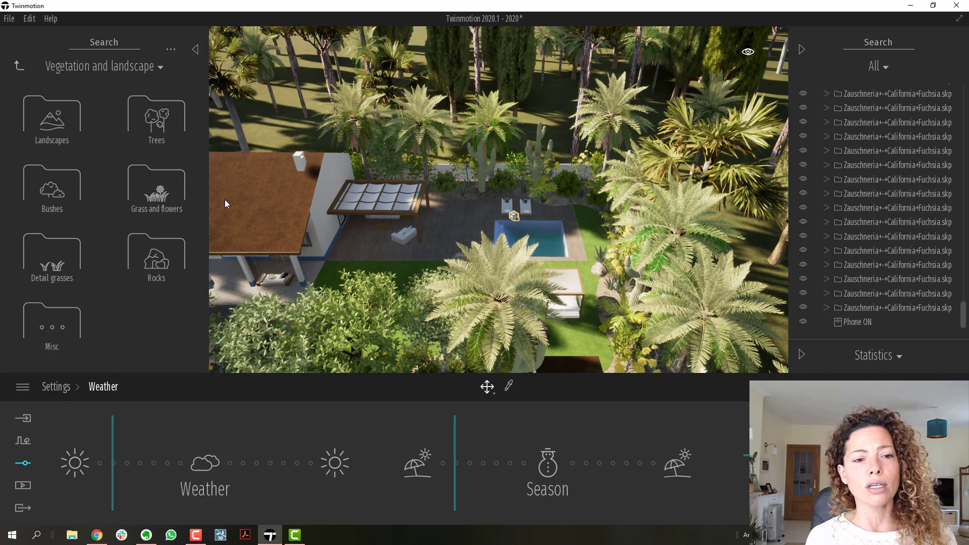
Step: Shift the weather over the pool garden partway toward cloudy
right_drag(499, 200, 389, 217)
key(w)
key(w)
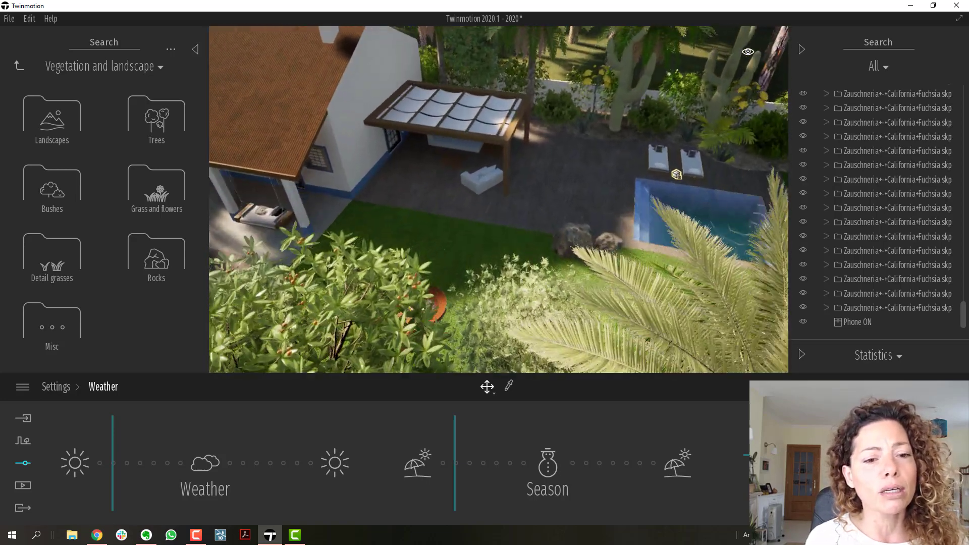
right_drag(498, 200, 588, 232)
key(Down)
key(Down)
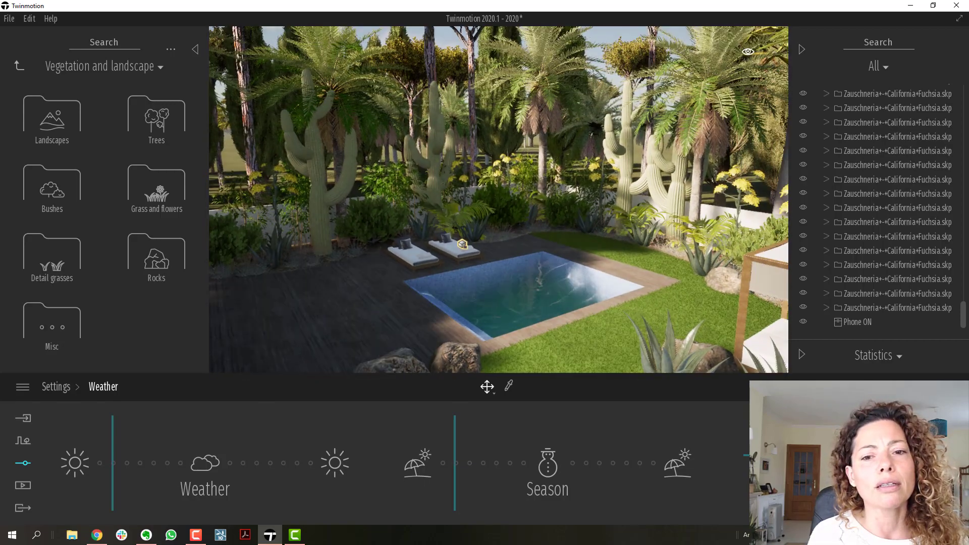
key(Down)
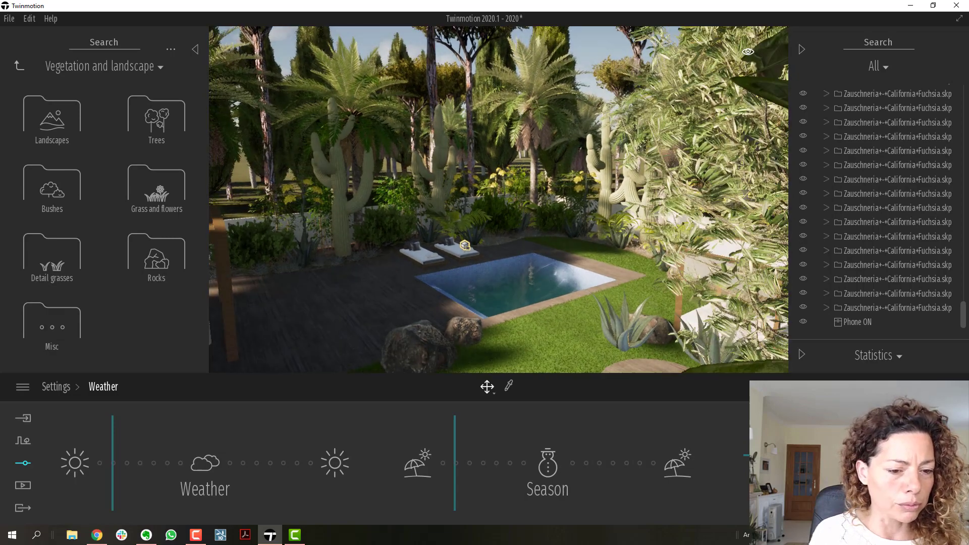
key(Up)
right_drag(499, 200, 544, 183)
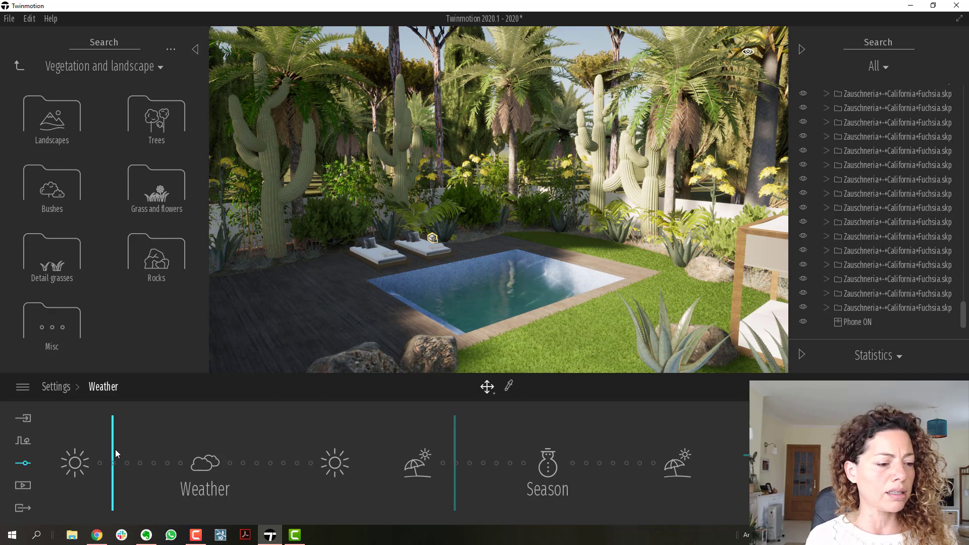
drag(110, 446, 155, 448)
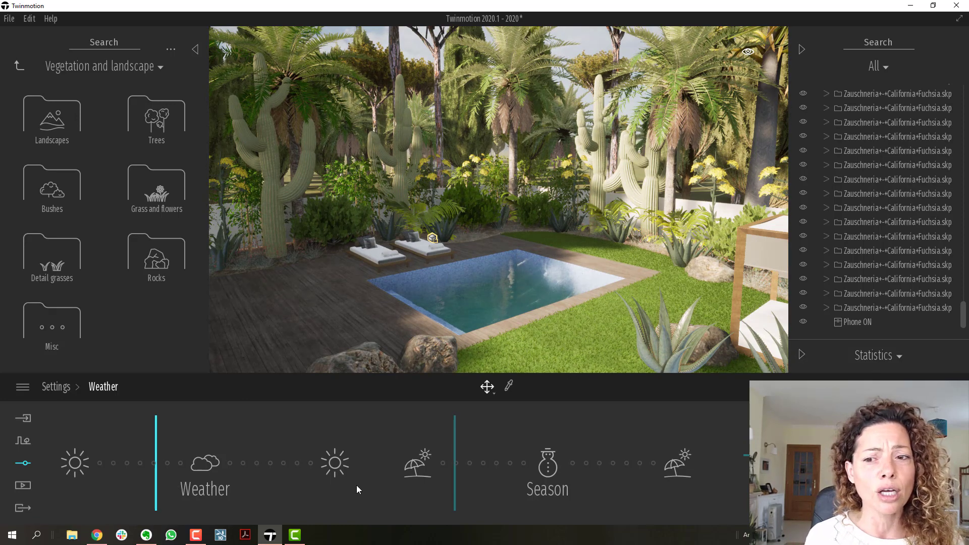
Step: Preview the poolside vegetation at maximum growth and bring the growth back to about the middle of its range
mouse_move(545, 282)
right_down()
mouse_move(523, 300)
mouse_move(505, 349)
mouse_move(497, 323)
mouse_move(546, 267)
right_up()
key(w)
key(s)
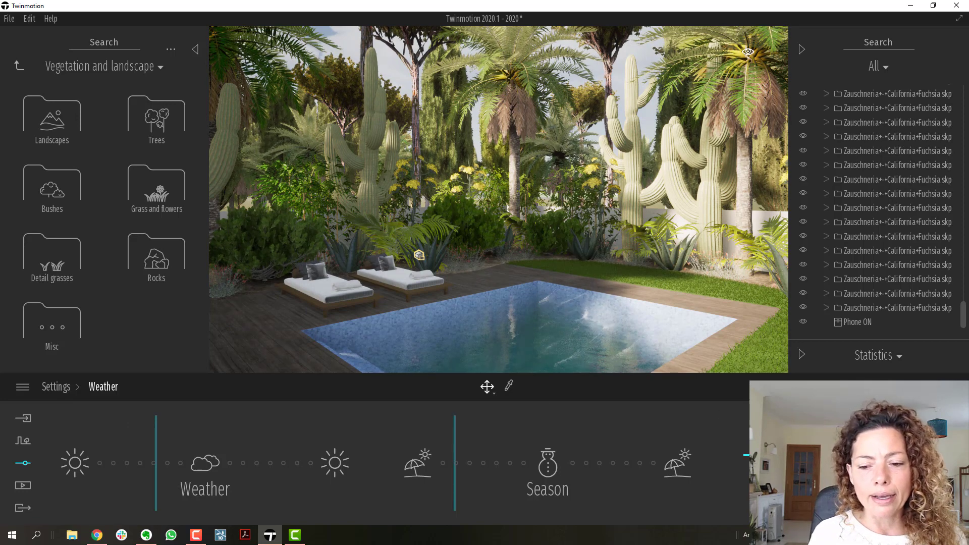
mouse_move(792, 455)
mouse_down()
mouse_move(792, 466)
mouse_move(746, 469)
mouse_move(746, 498)
mouse_move(746, 413)
mouse_up()
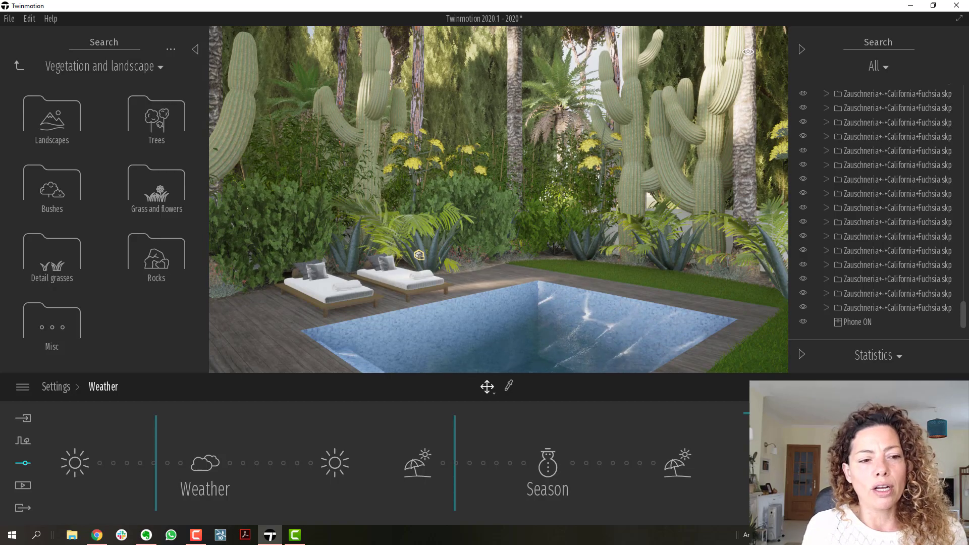
drag(746, 413, 747, 462)
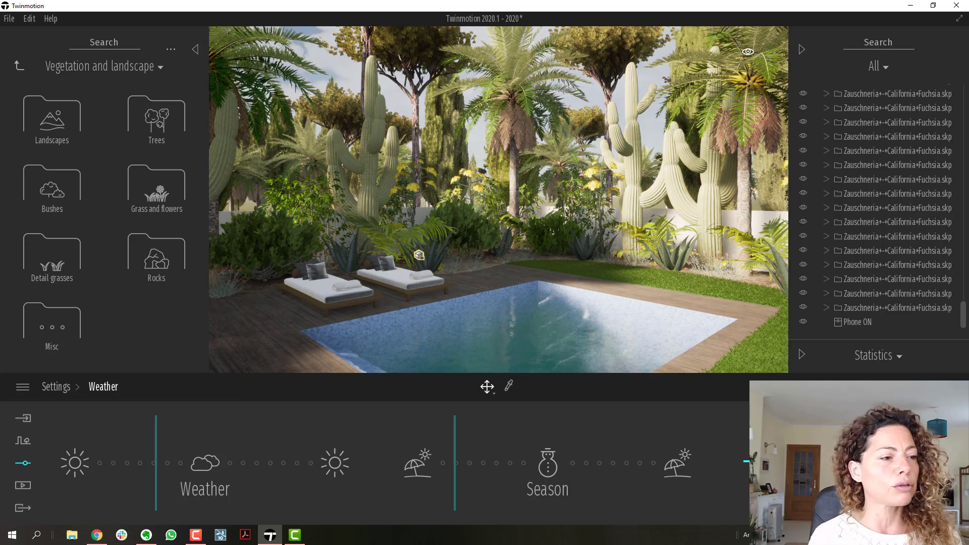
Step: Place a Norway Spruce from the Trees library on the lawn beside the pool
click(156, 119)
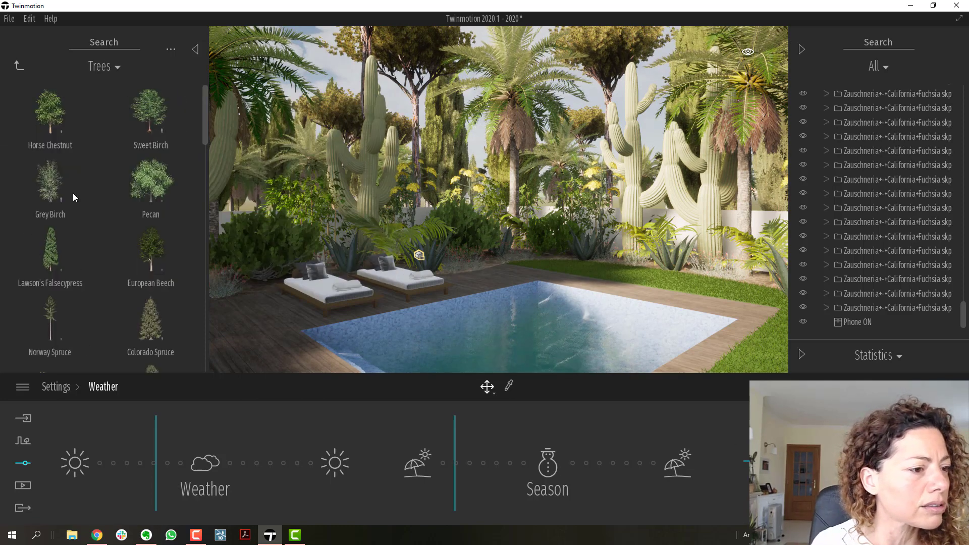
mouse_move(115, 251)
scroll(119, 255, down, 1)
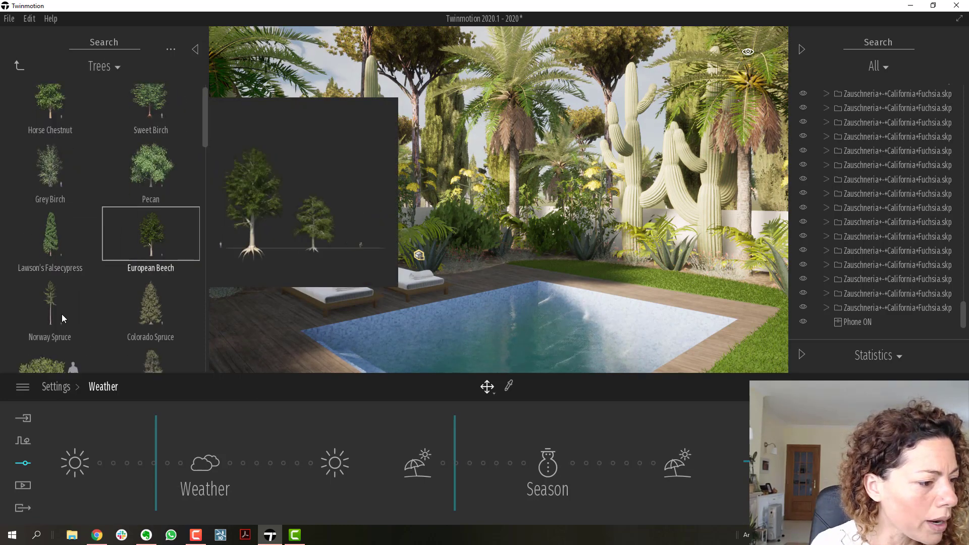
drag(42, 311, 547, 290)
right_drag(547, 289, 538, 292)
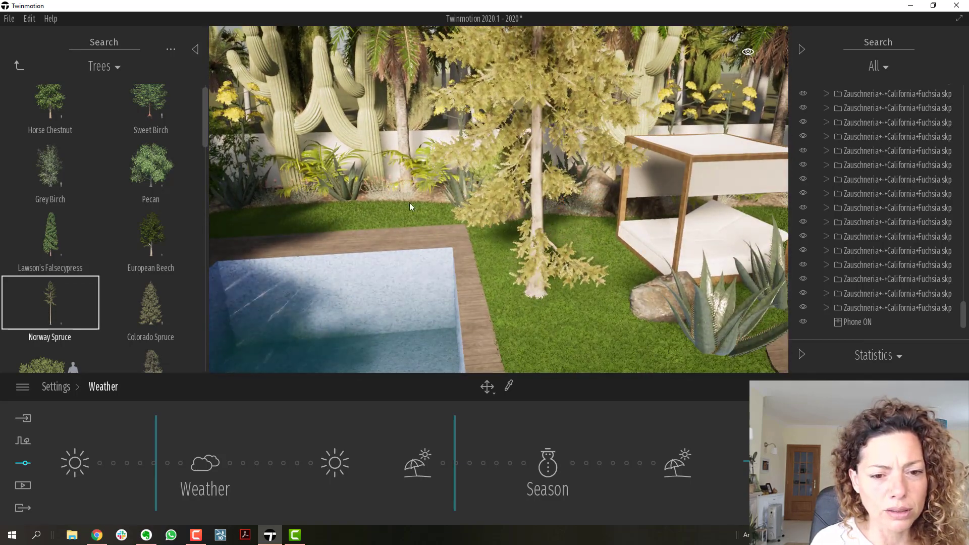
Step: Select the Norway Spruce and test its age range by lowering the age to 0% and raising it to 98%
click(538, 292)
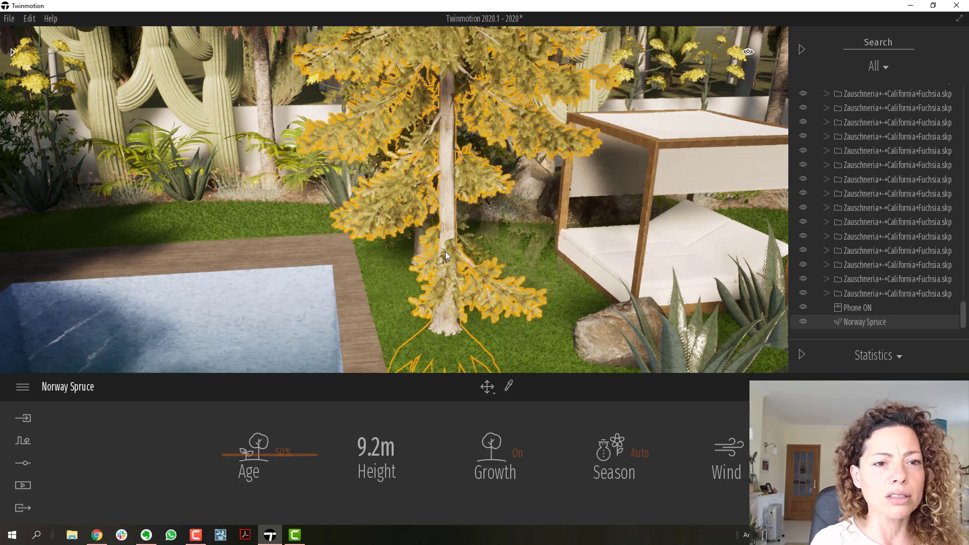
scroll(445, 251, down, 2)
scroll(445, 253, down, 3)
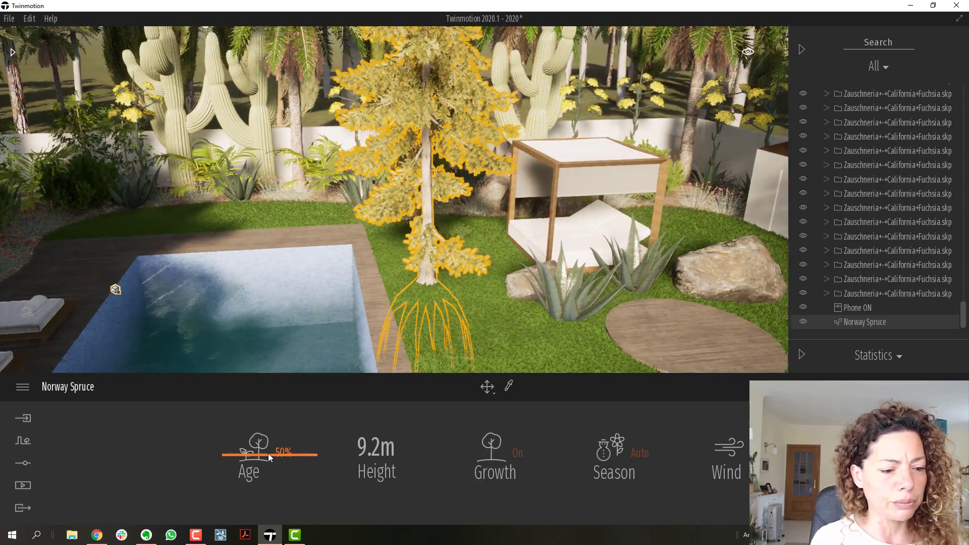
drag(268, 453, 277, 508)
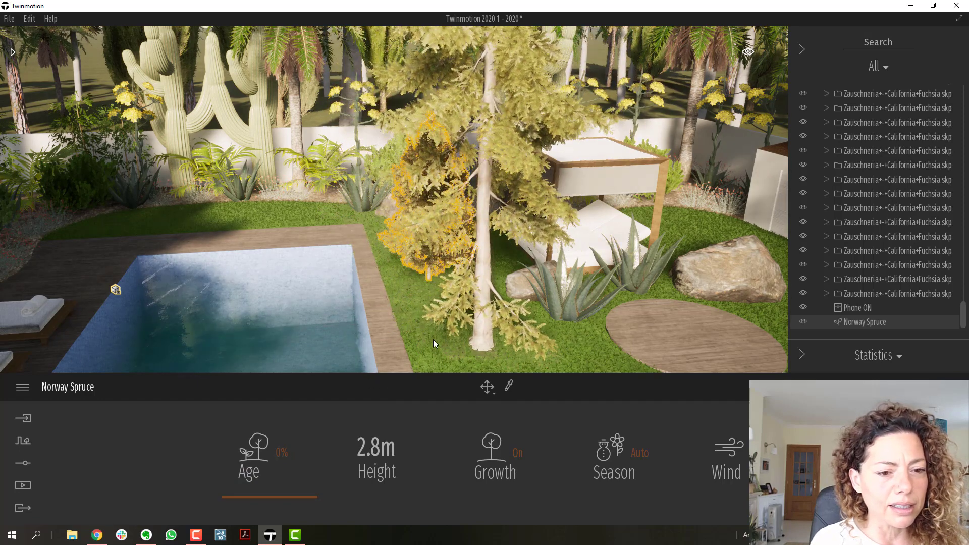
scroll(440, 323, up, 3)
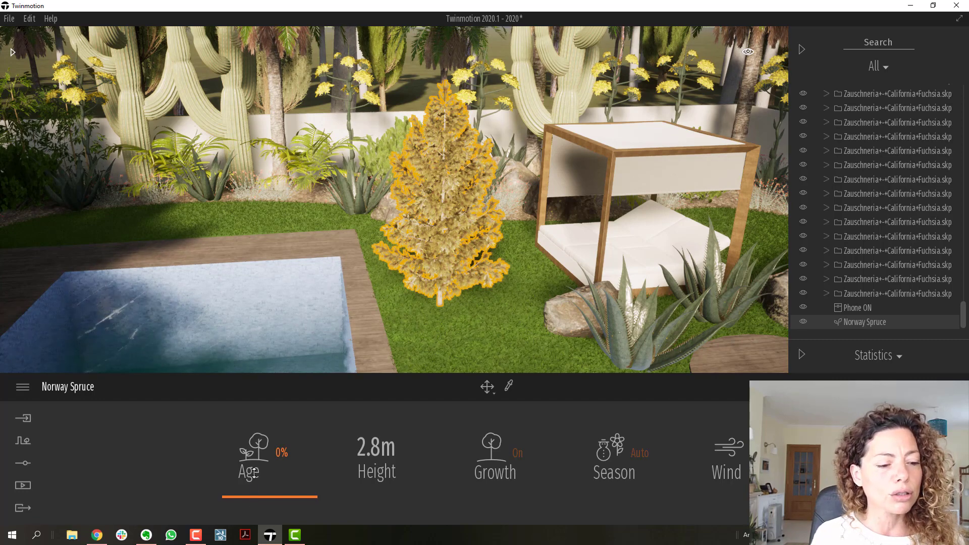
drag(254, 474, 258, 399)
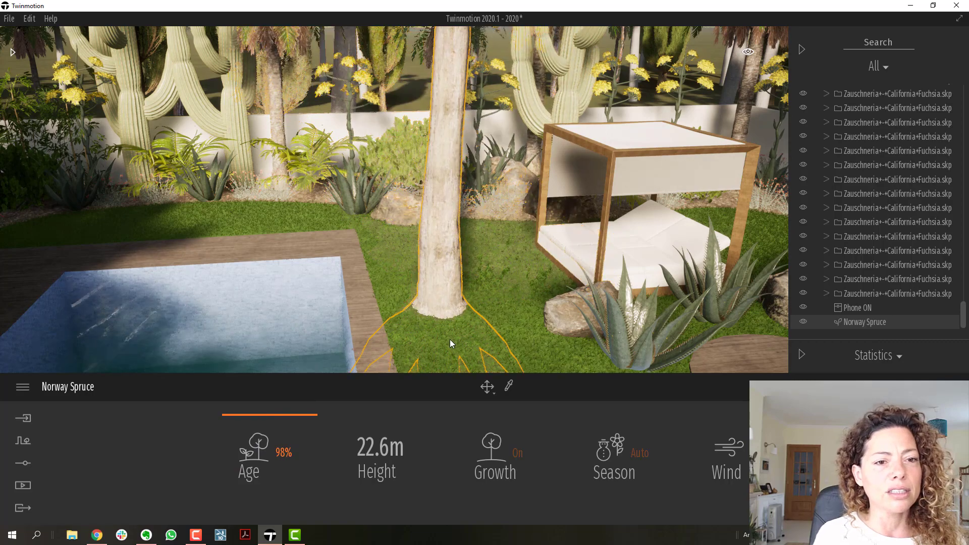
Step: Inspect the aged Norway Spruce from its trunk to its crown and lower its age to 55%
scroll(449, 339, down, 5)
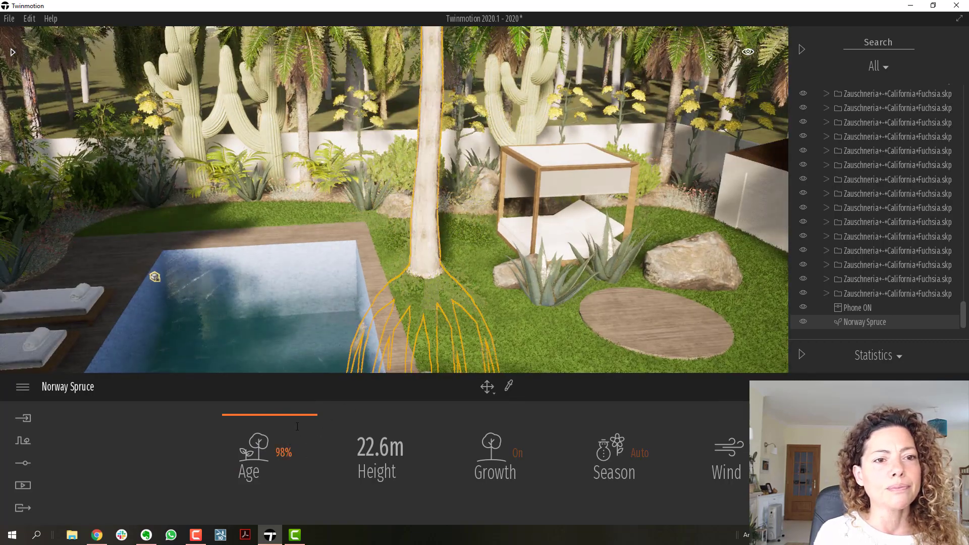
scroll(242, 322, up, 10)
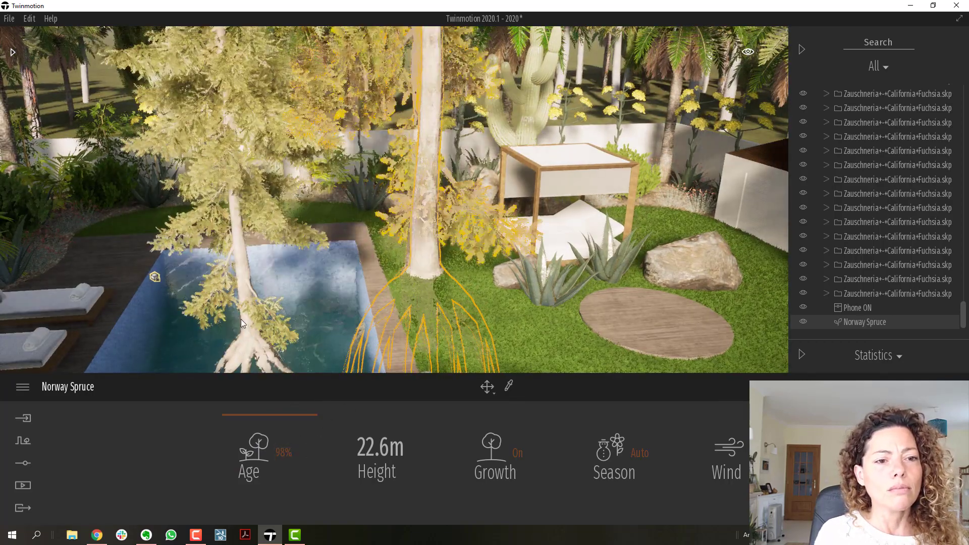
scroll(242, 323, up, 5)
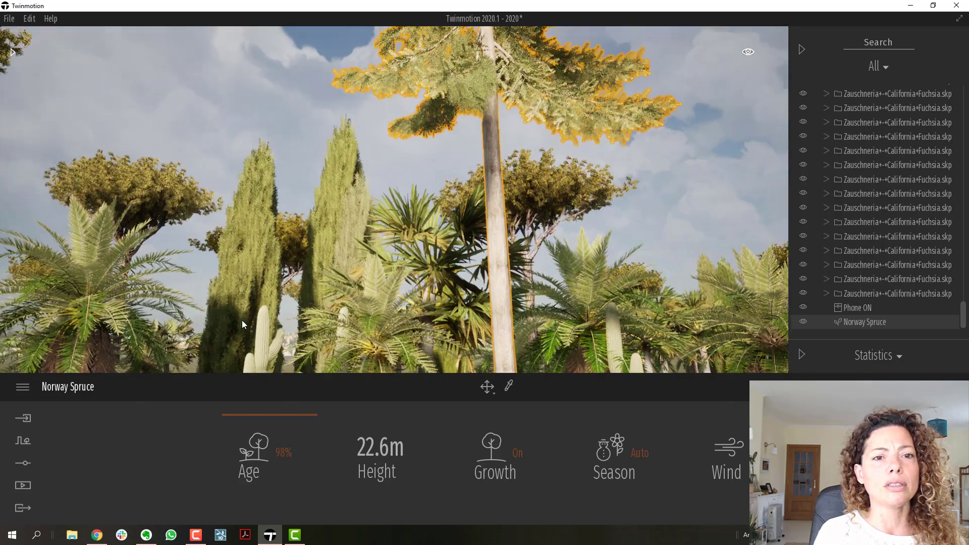
scroll(242, 323, up, 6)
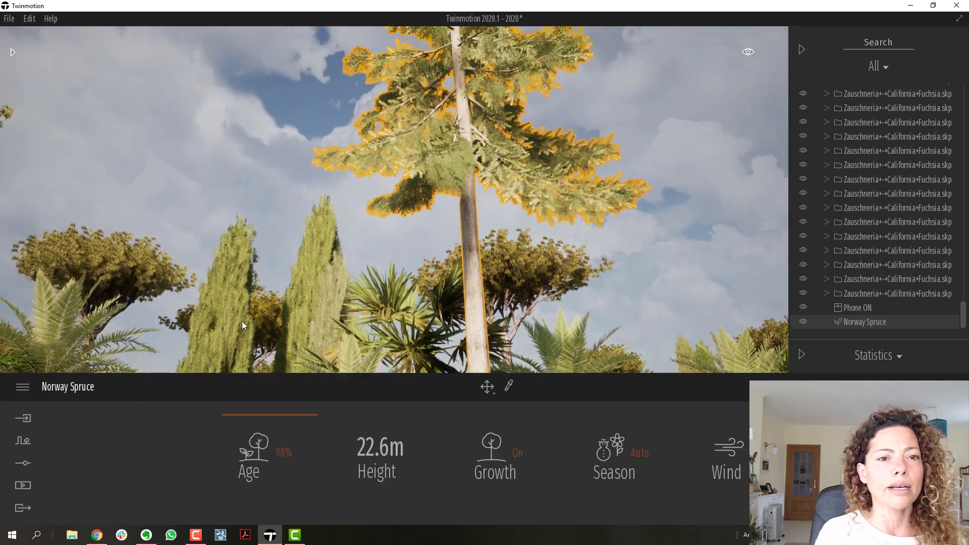
scroll(242, 333, down, 10)
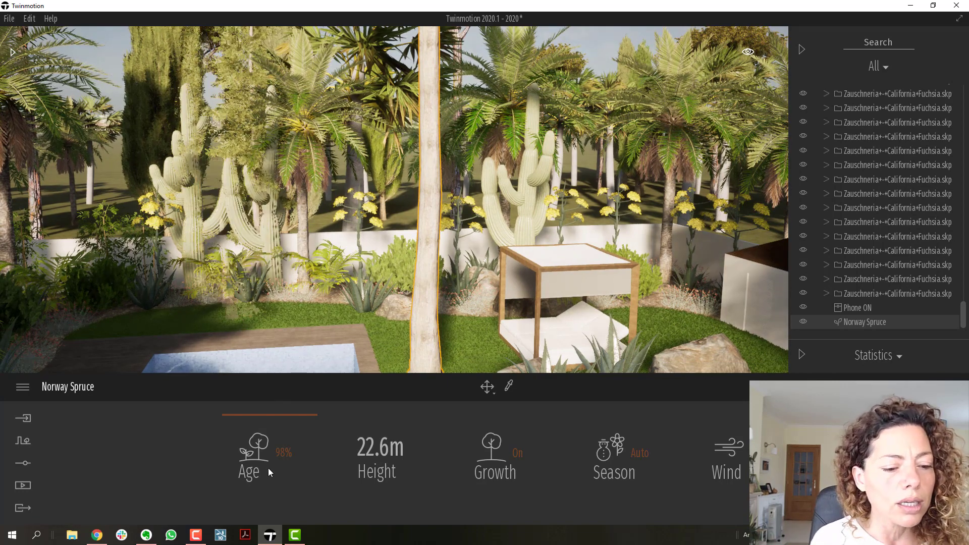
drag(256, 416, 256, 451)
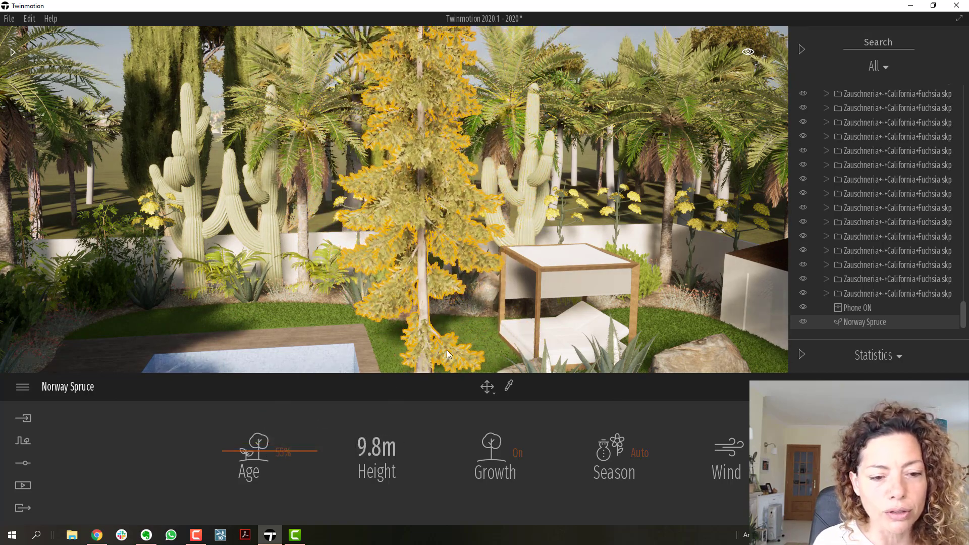
Step: Try moving the Norway Spruce along the pool edge toward the rocks, and delete it from the scene
right_drag(457, 331, 459, 329)
scroll(459, 329, down, 2)
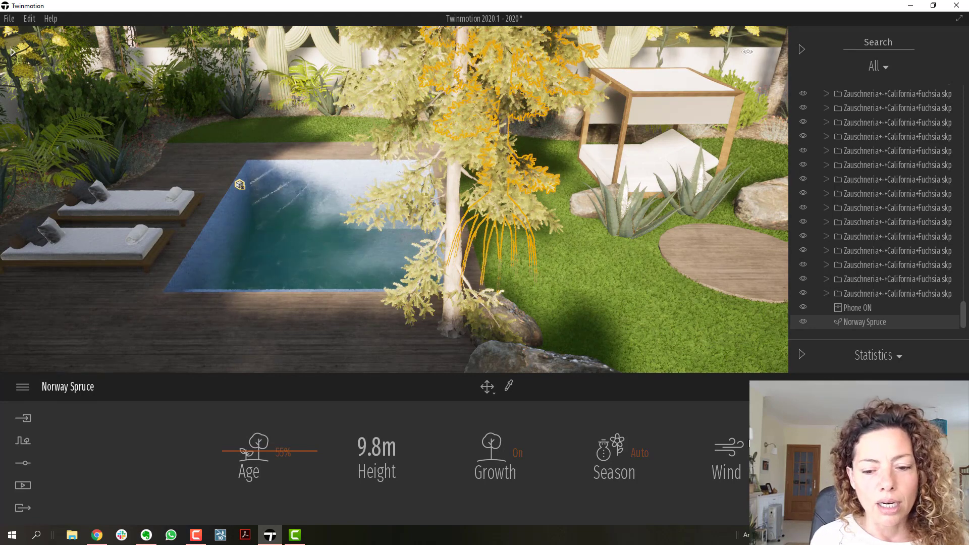
drag(459, 332, 530, 338)
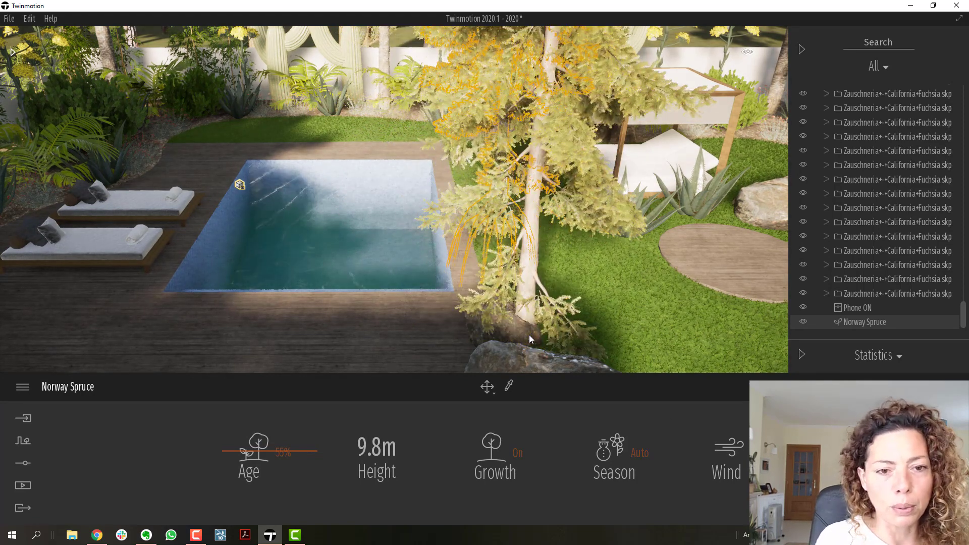
key(Delete)
drag(507, 284, 516, 309)
key(ctrl+z)
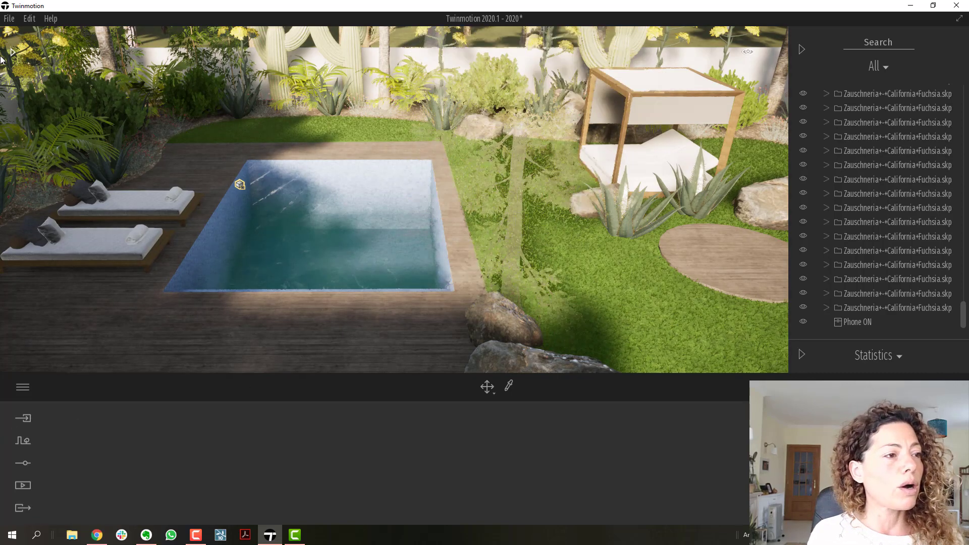
Step: Reopen the asset library and browse the Trees collection around Norway Spruce
click(12, 51)
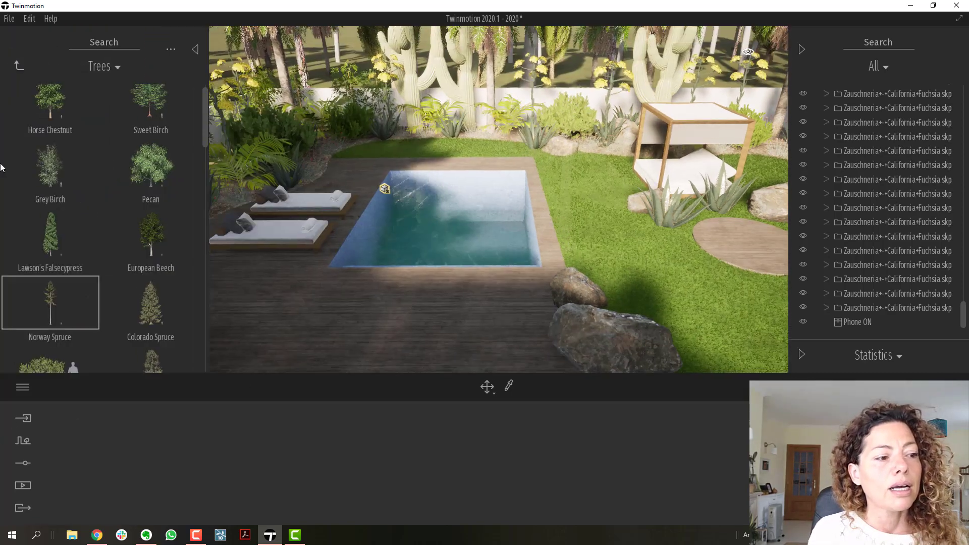
mouse_move(40, 295)
scroll(41, 295, down, 1)
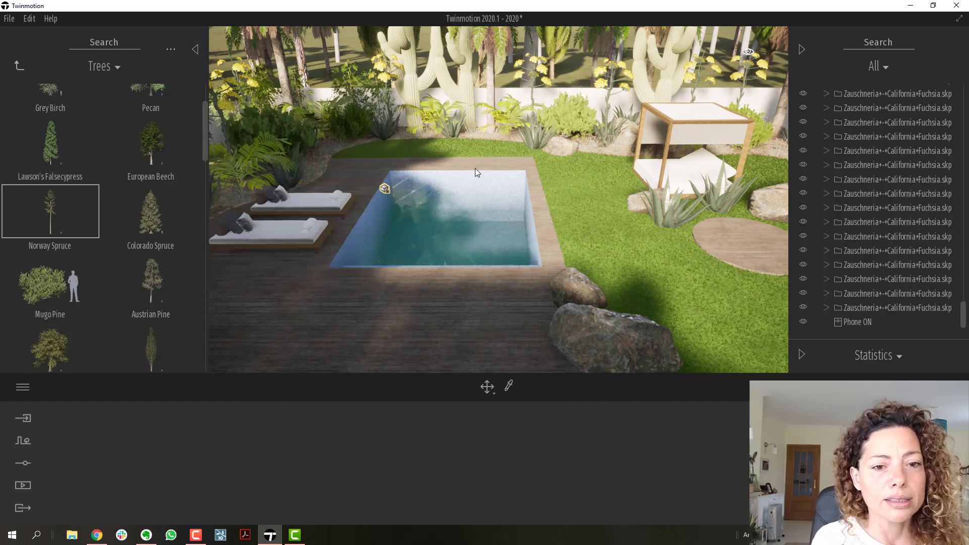
Step: Examine the palms, cacti, shrubs and flowers planted around the pool garden and along its boundary wall
scroll(475, 169, up, 4)
right_drag(477, 165, 478, 162)
scroll(476, 167, down, 3)
scroll(471, 299, up, 3)
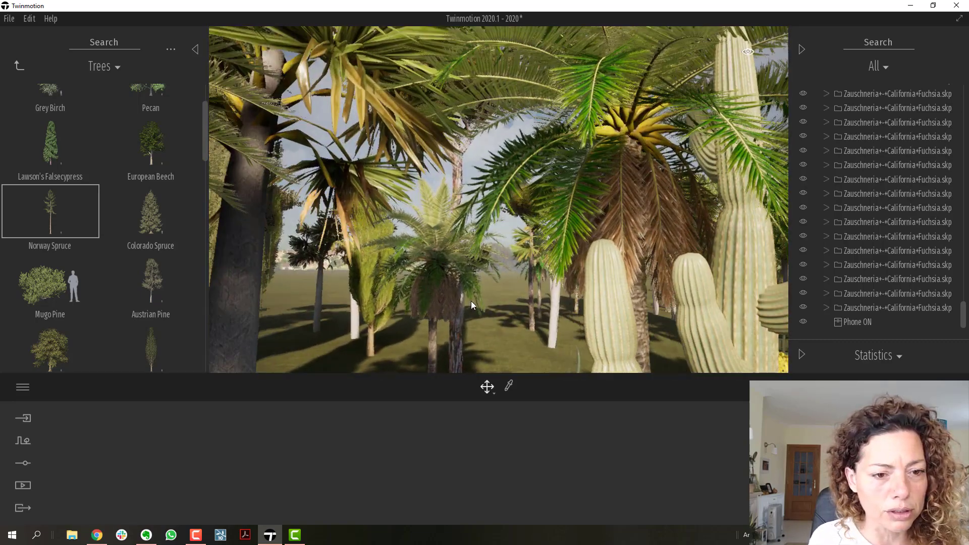
right_drag(468, 302, 426, 242)
scroll(468, 302, down, 4)
scroll(469, 302, up, 4)
scroll(469, 302, up, 3)
right_drag(469, 302, 470, 322)
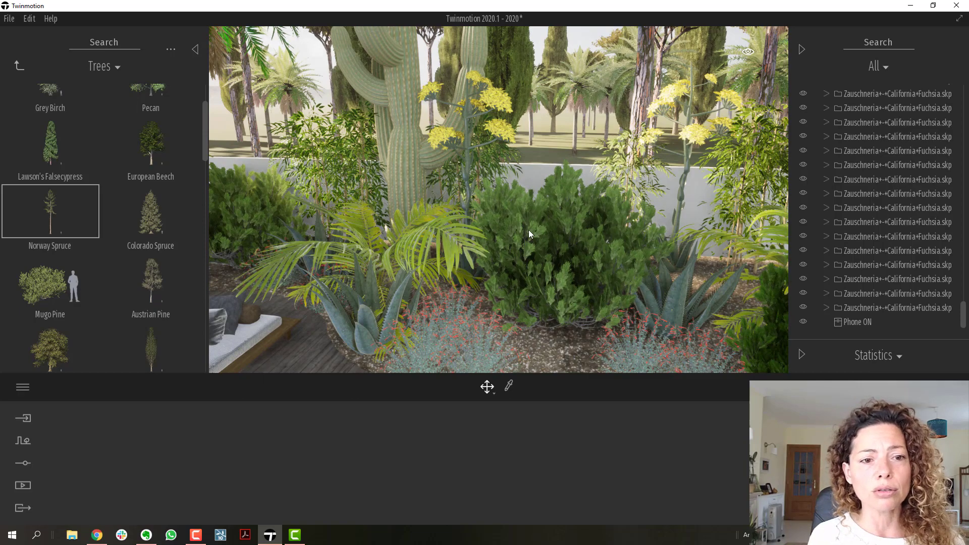
scroll(529, 229, down, 3)
right_drag(529, 230, 426, 202)
scroll(499, 200, down, 3)
scroll(482, 275, up, 3)
scroll(529, 230, down, 3)
right_drag(581, 243, 528, 230)
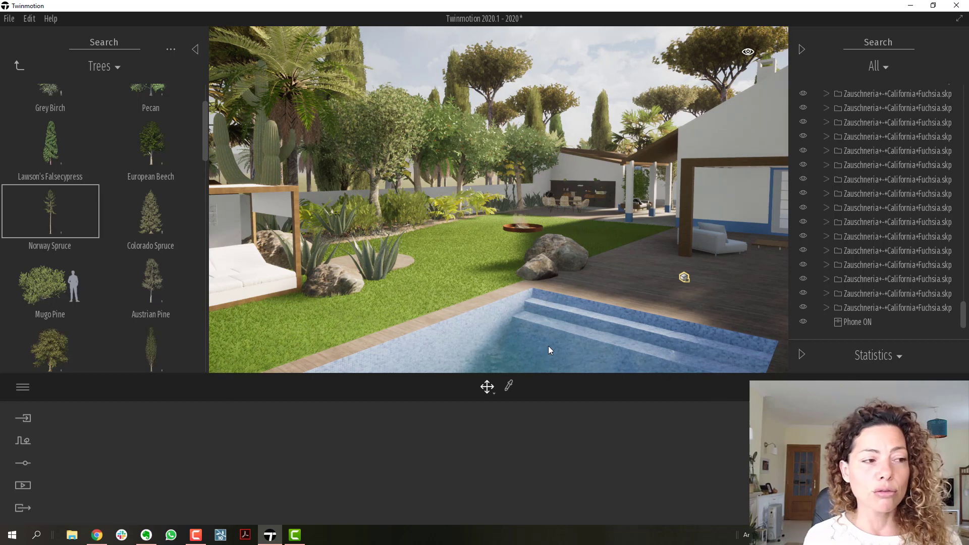
Step: Go back to the library's top level and open Vegetation scatter with the lawn beside the pool in close view
click(18, 68)
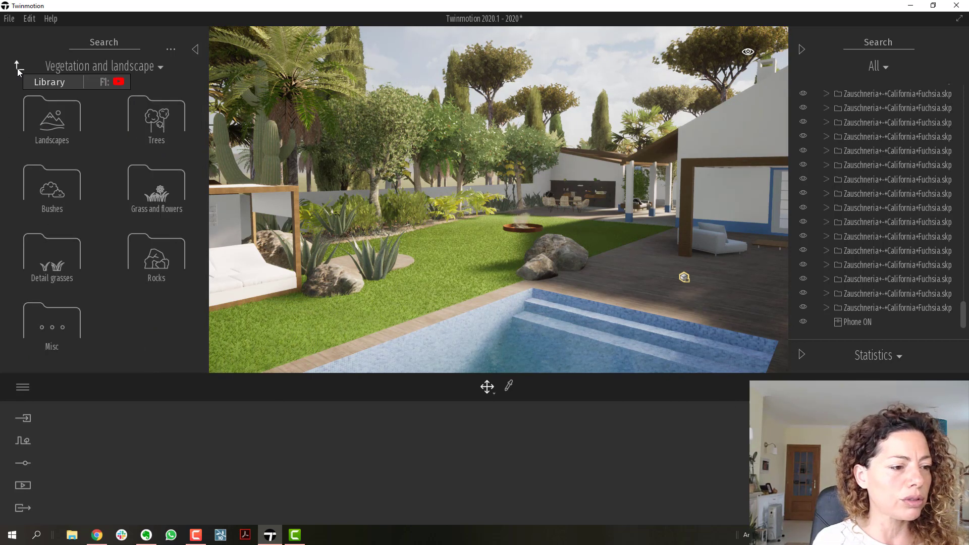
click(17, 65)
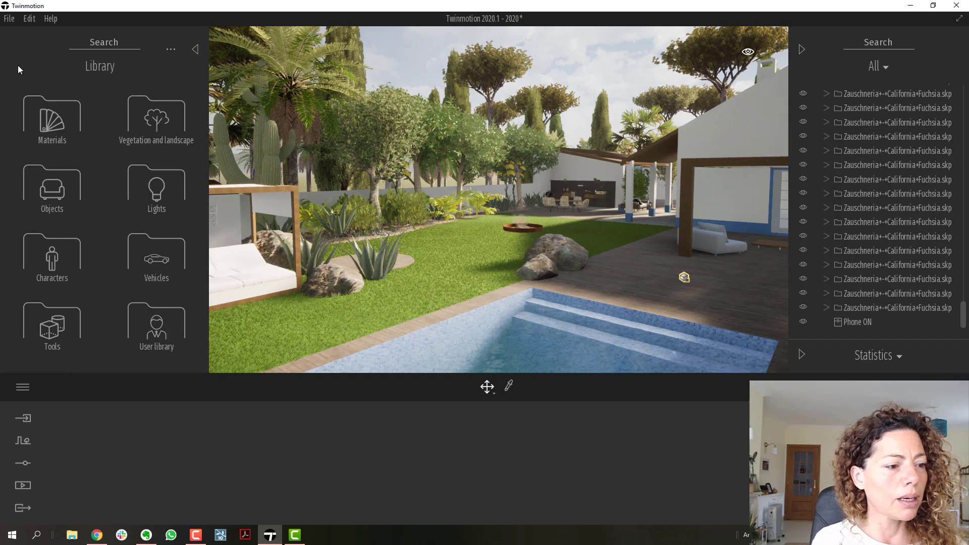
click(22, 441)
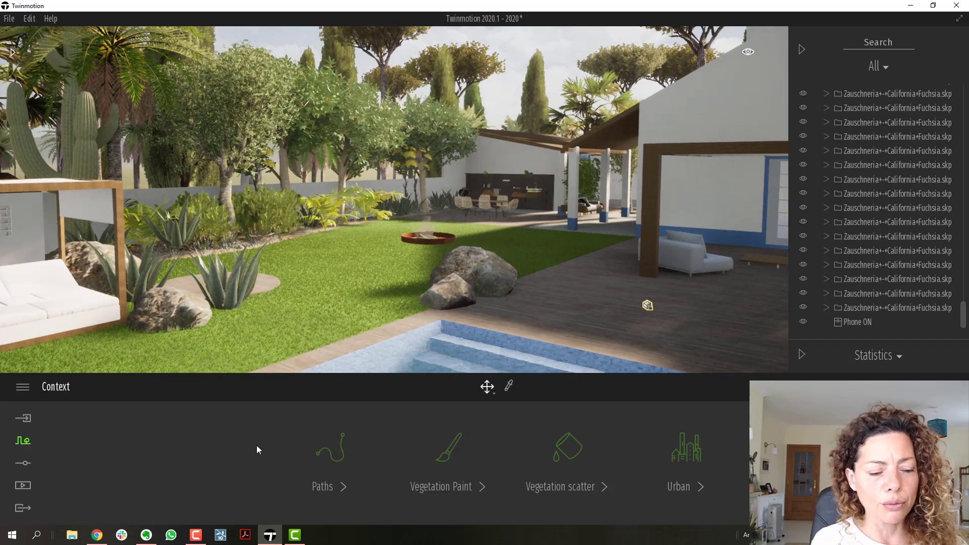
right_drag(418, 284, 382, 335)
key(w)
key(w)
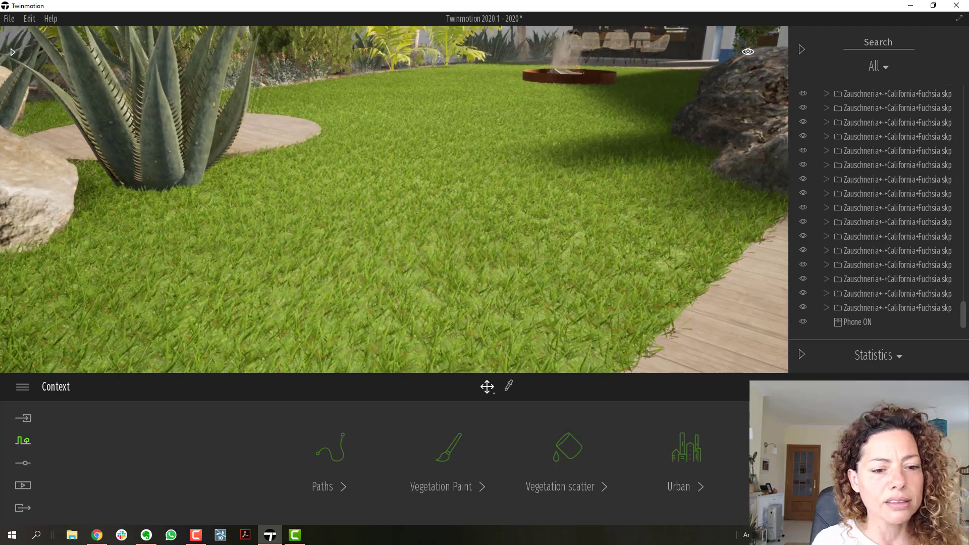
click(569, 446)
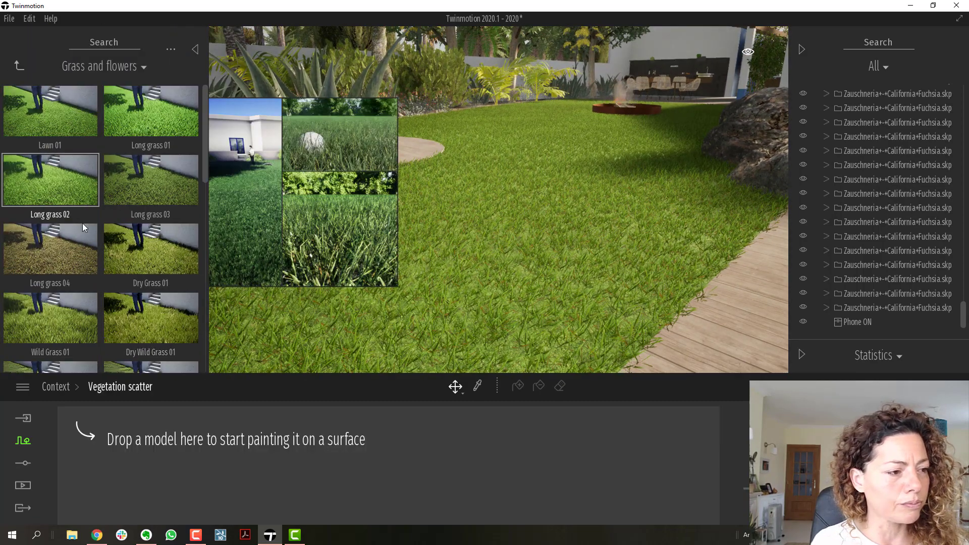
Step: Add TallGrass 01 from Grass and flowers to the scatter set and scatter it over the lawn
drag(264, 389, 149, 441)
scroll(113, 273, down, 5)
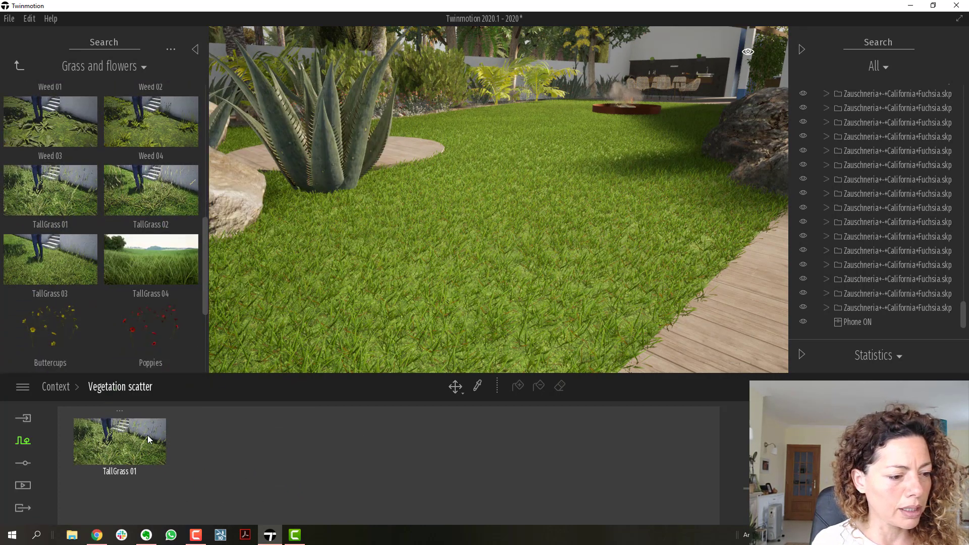
click(147, 435)
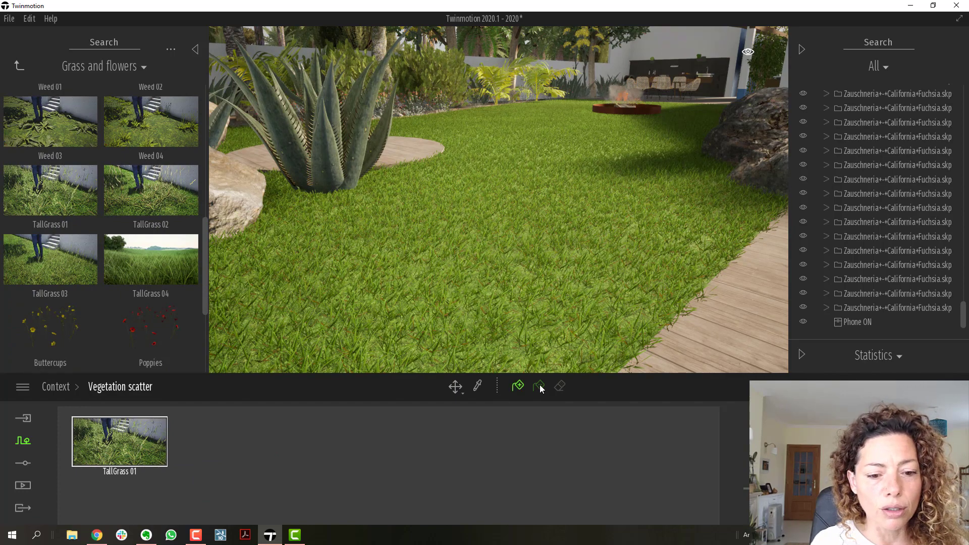
click(520, 387)
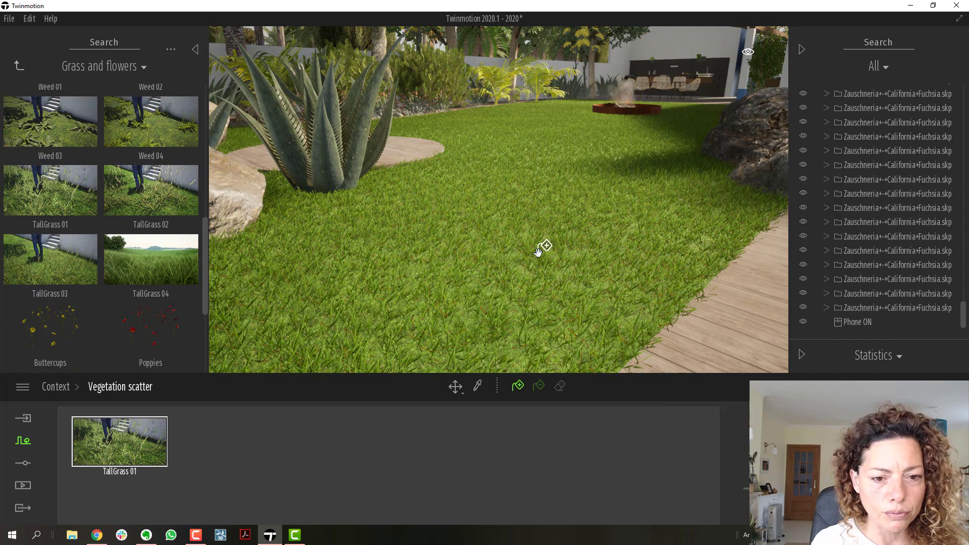
click(538, 251)
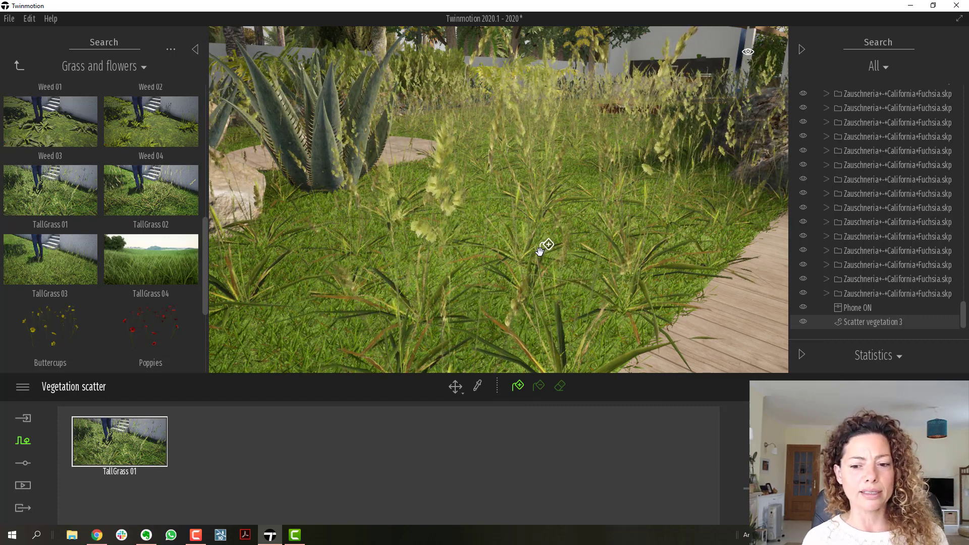
Step: Inspect the scattered TallGrass 01 by the pool and remove it from the whole lawn
scroll(578, 191, down, 3)
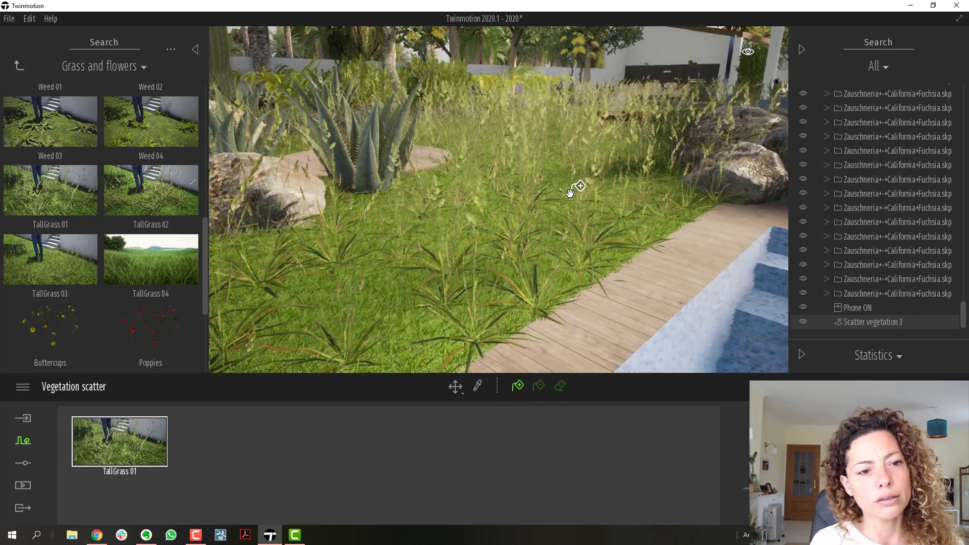
scroll(570, 192, down, 5)
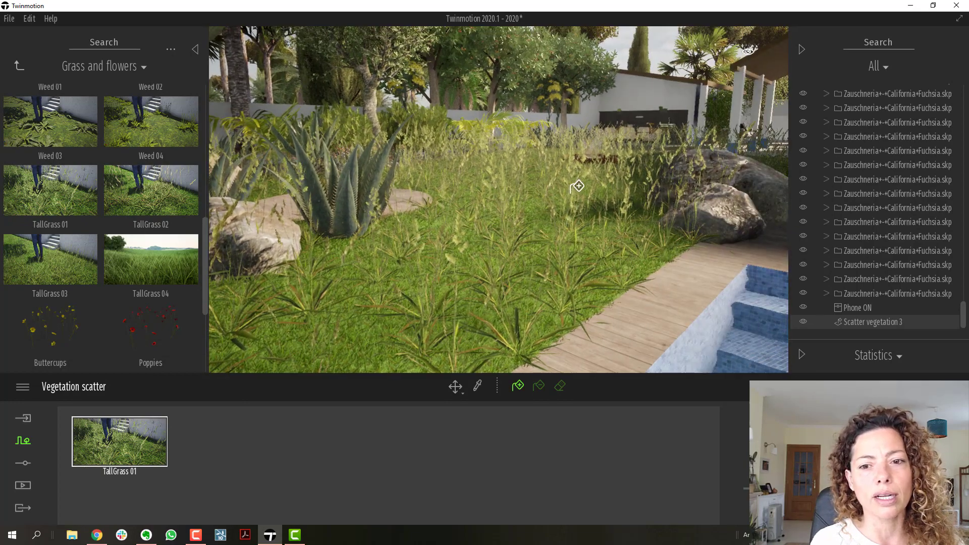
scroll(577, 187, up, 5)
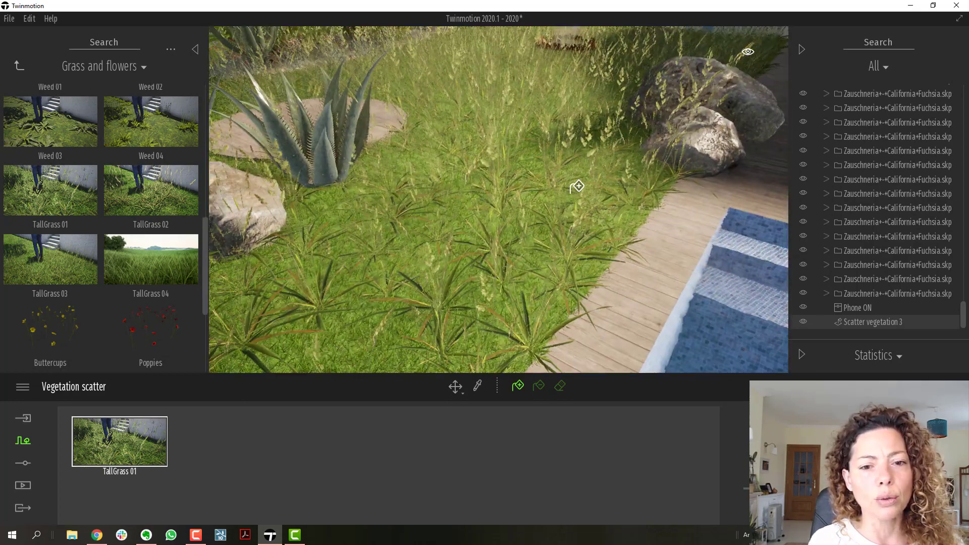
scroll(578, 187, down, 3)
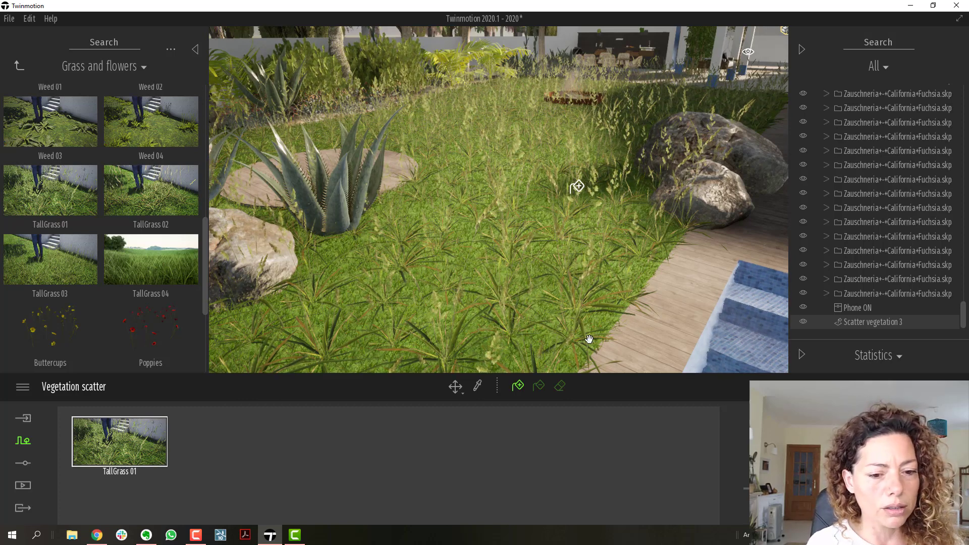
click(538, 386)
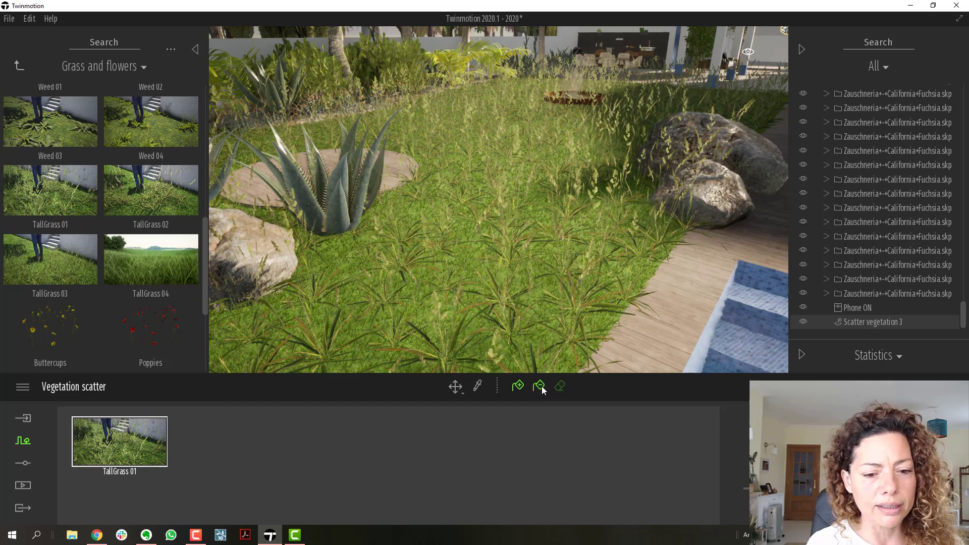
click(539, 280)
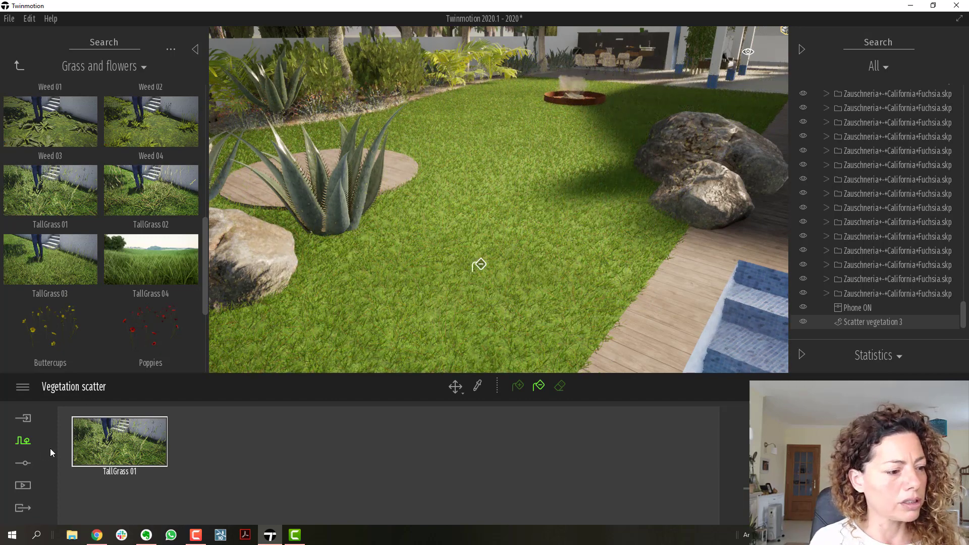
Step: Open the weather Effects settings, check the Particles option, and view the fire pit and house
click(23, 441)
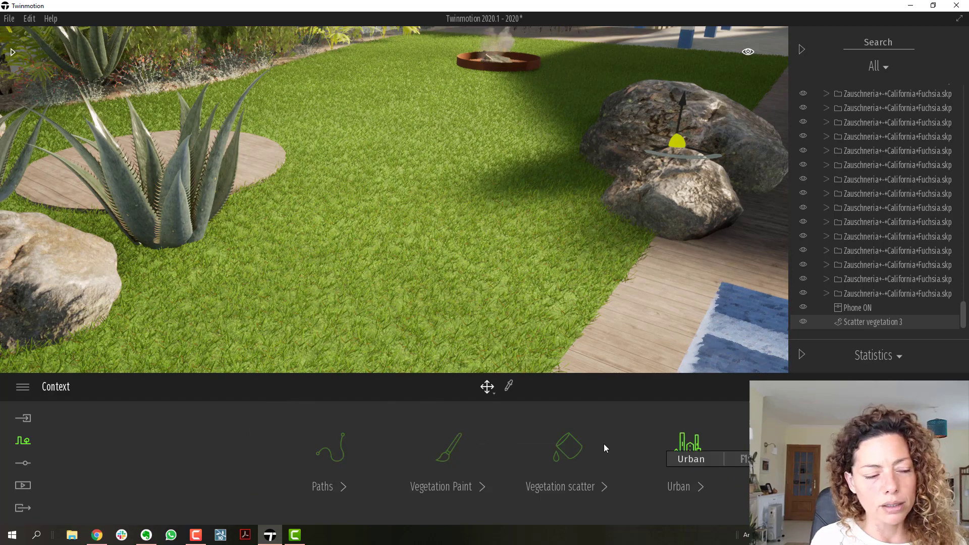
click(22, 465)
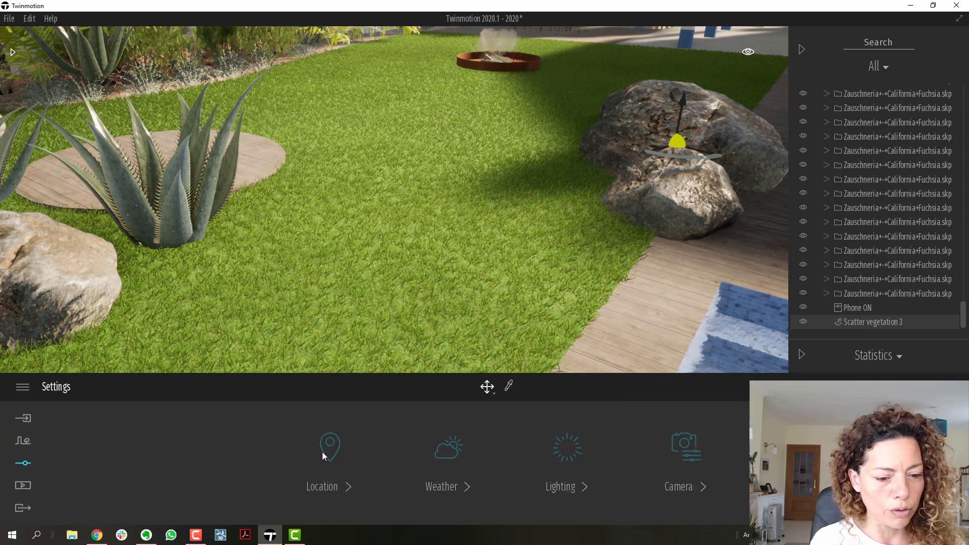
click(464, 453)
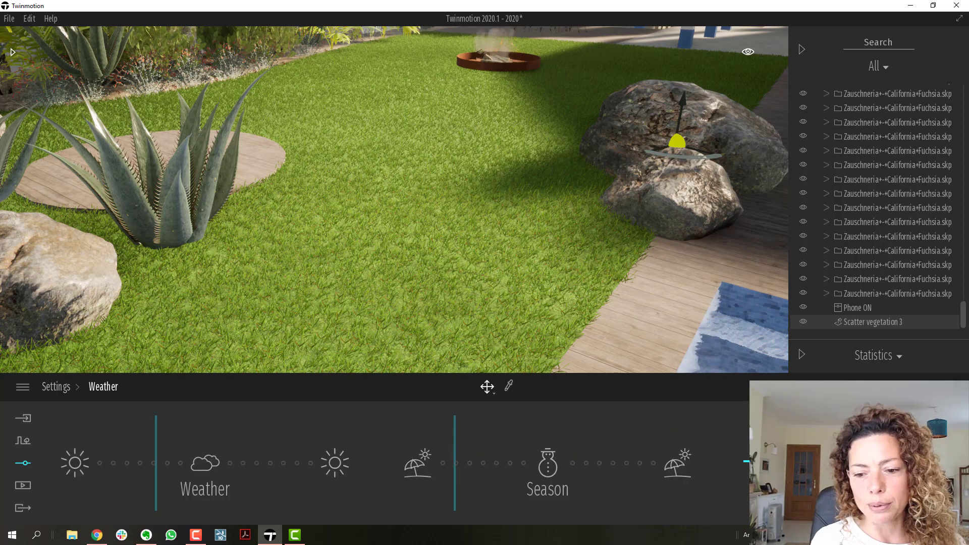
click(910, 462)
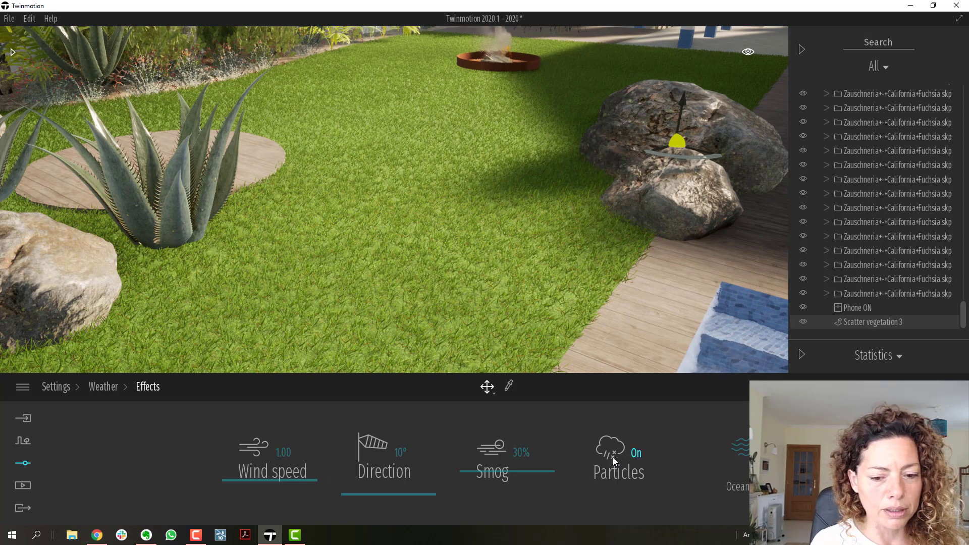
click(626, 457)
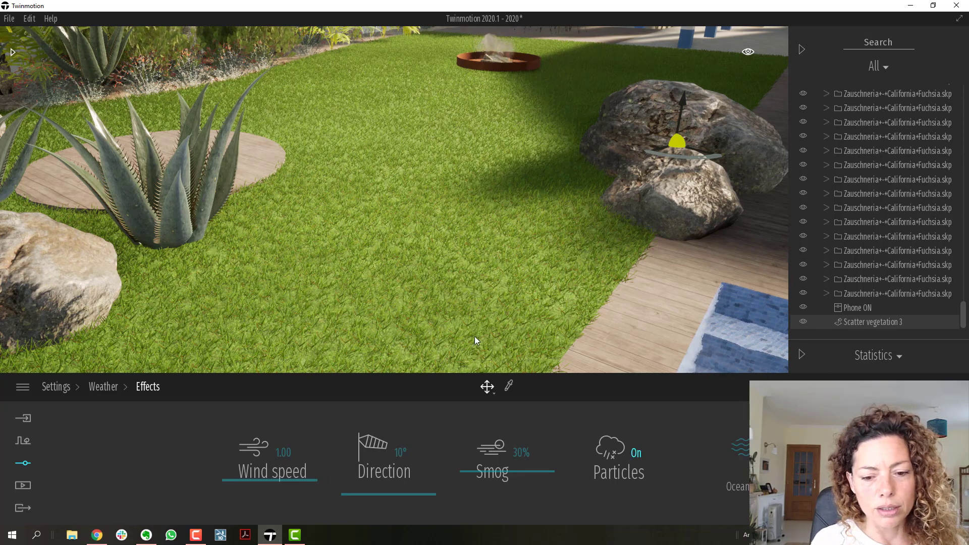
right_drag(394, 212, 491, 100)
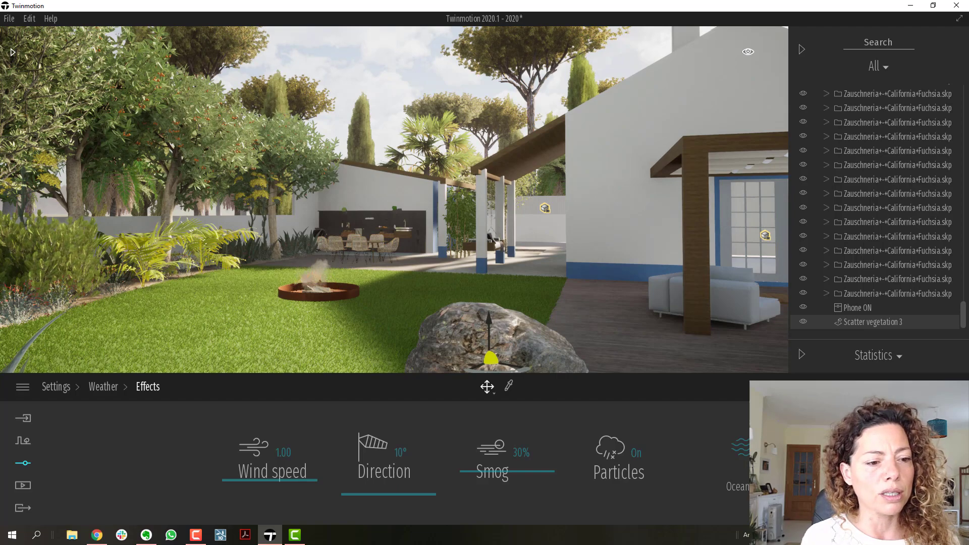
Step: Turn the view from the fire pit and house to the pergola lounge, the garden planting and the poolside loungers
right_drag(707, 126, 750, 232)
key(w)
key(s)
key(s)
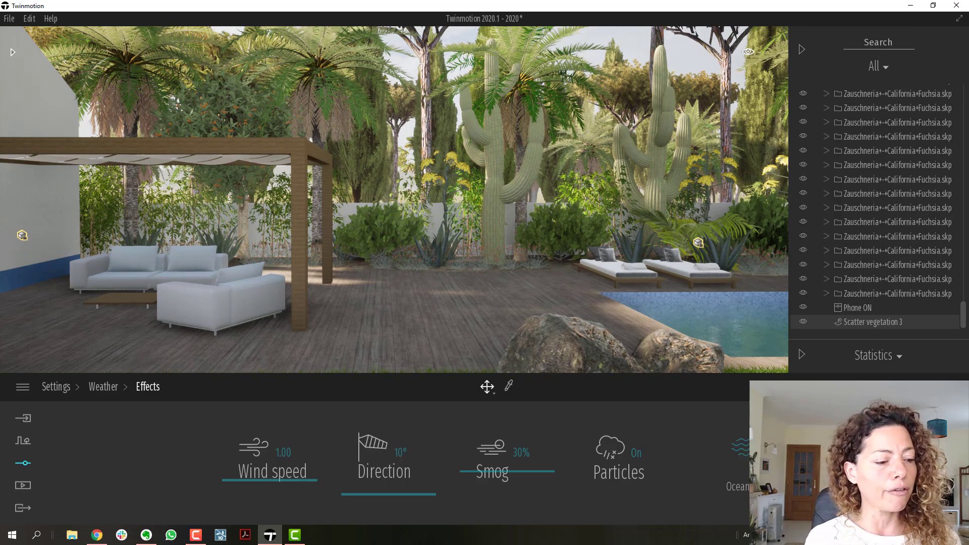
mouse_move(96, 535)
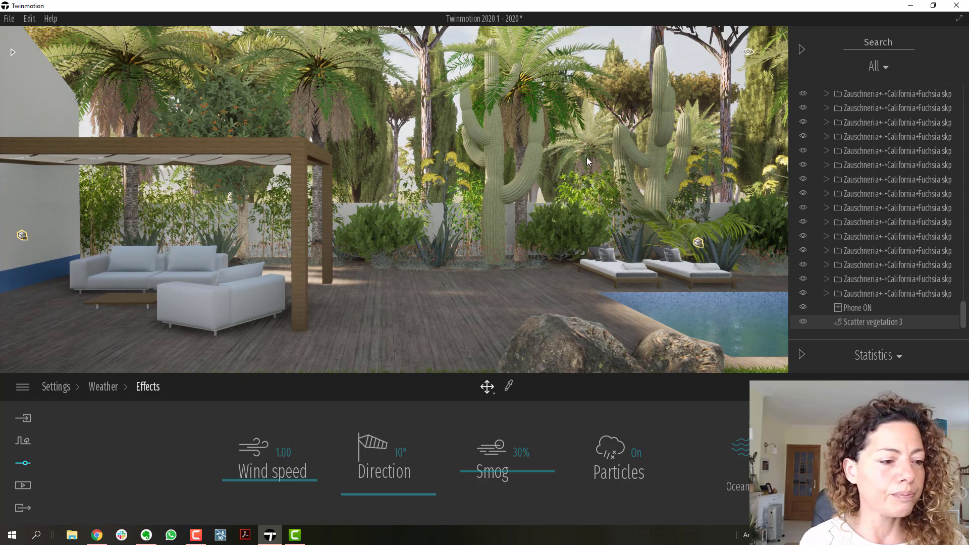
Step: Open the Media images and review the saved views of the pool garden, the pergola lounge and the dining table
click(22, 487)
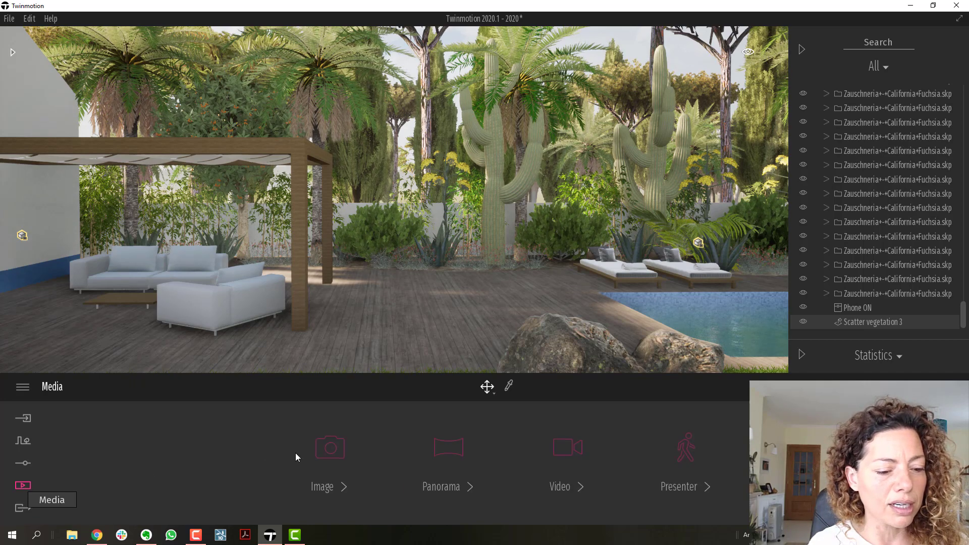
click(331, 447)
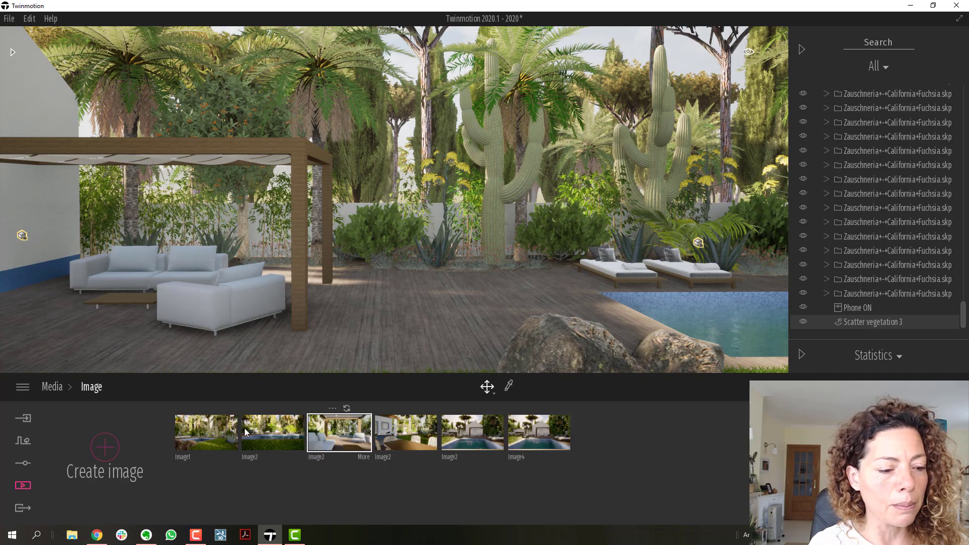
click(215, 433)
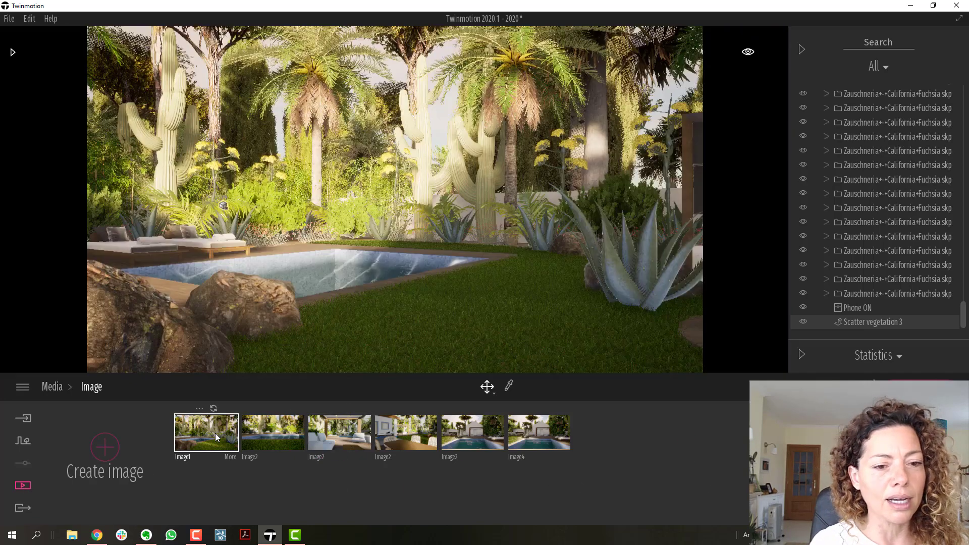
click(263, 435)
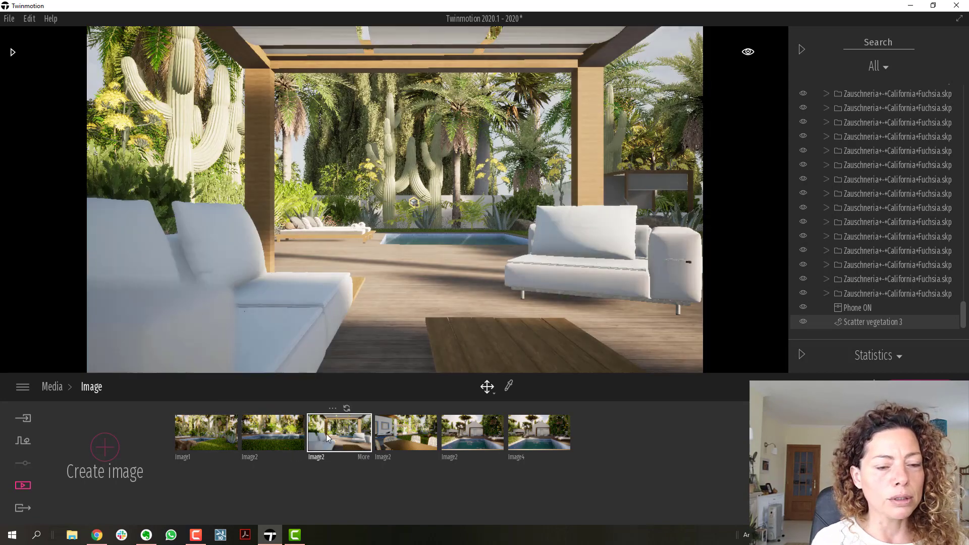
click(326, 435)
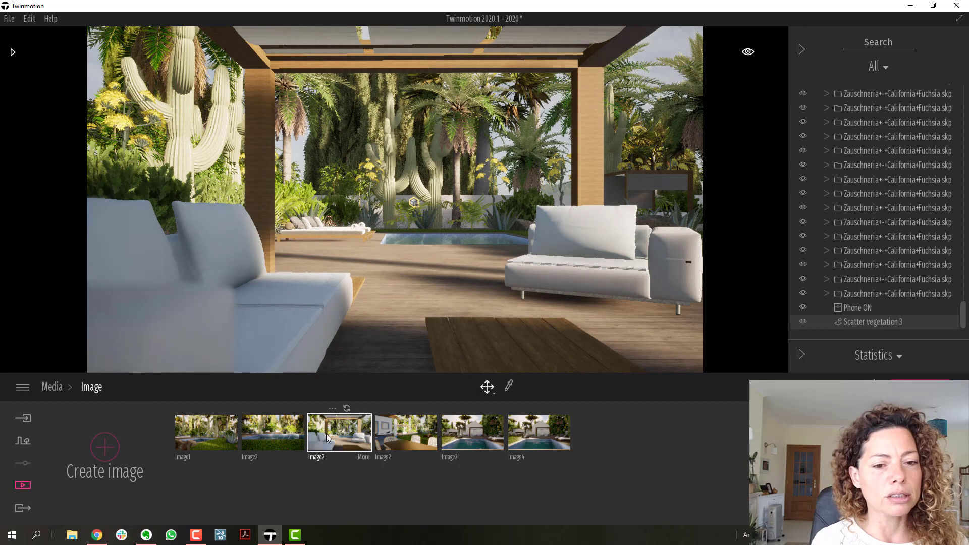
click(392, 436)
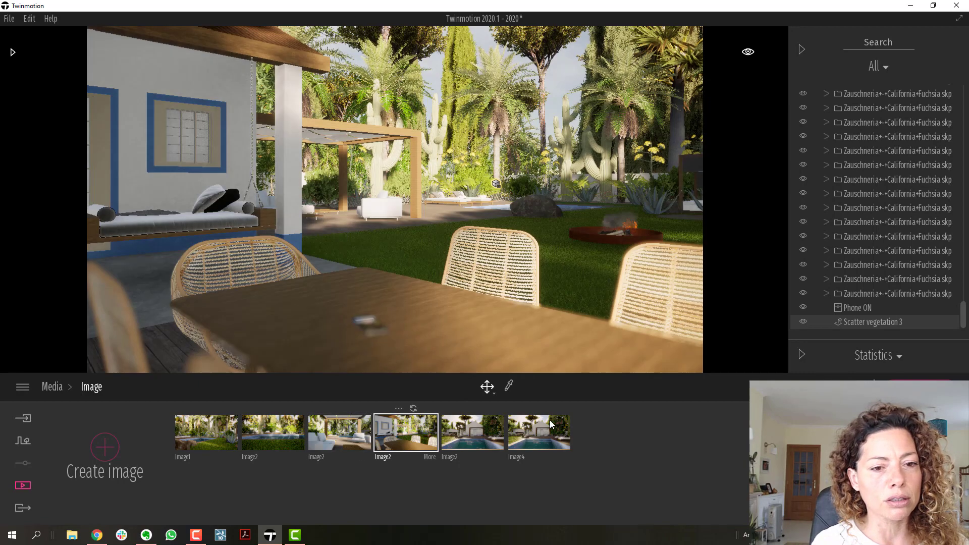
Step: Compare the two saved views across the pool towards the house and delete the duplicate Image4
click(492, 435)
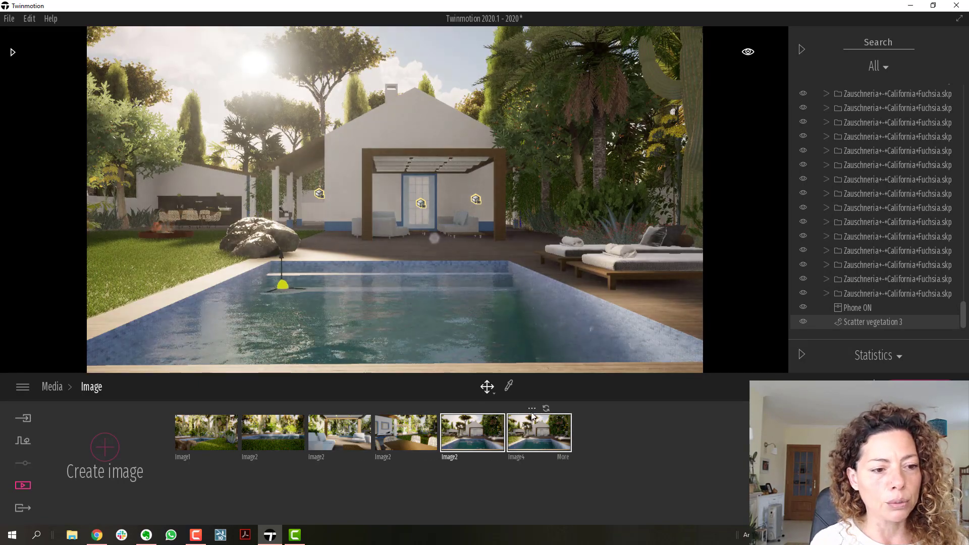
click(531, 409)
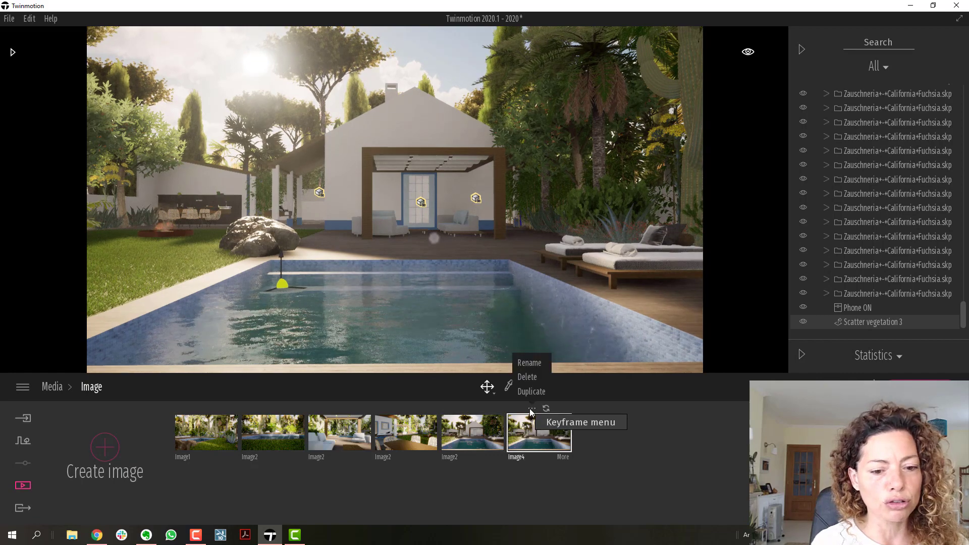
click(528, 379)
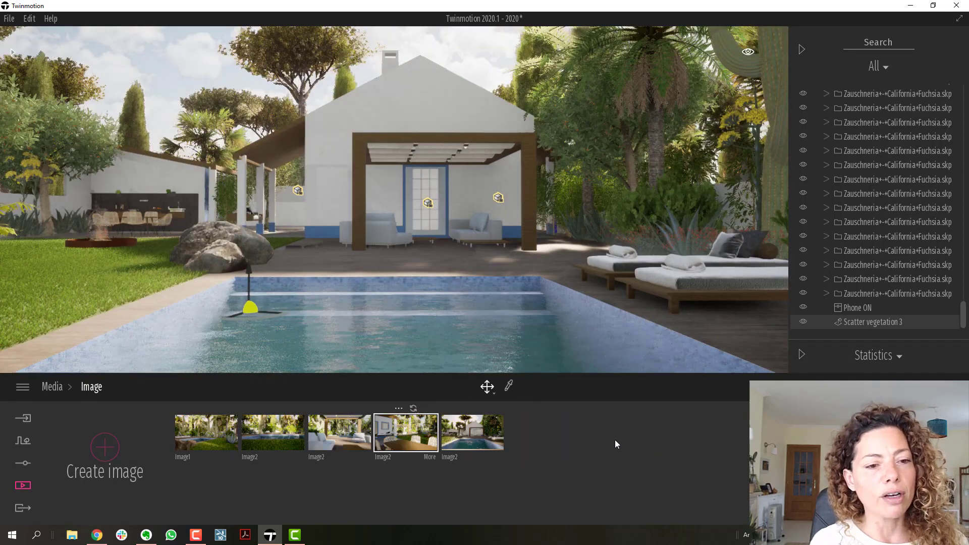
Step: Review Image1, the low view across the pool to the loungers and the pergola lounge image again
click(199, 435)
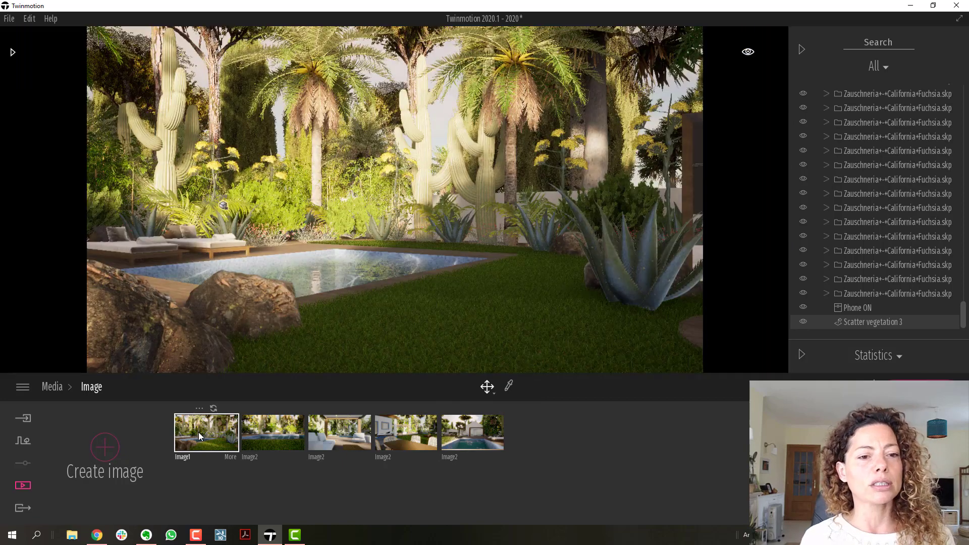
click(271, 440)
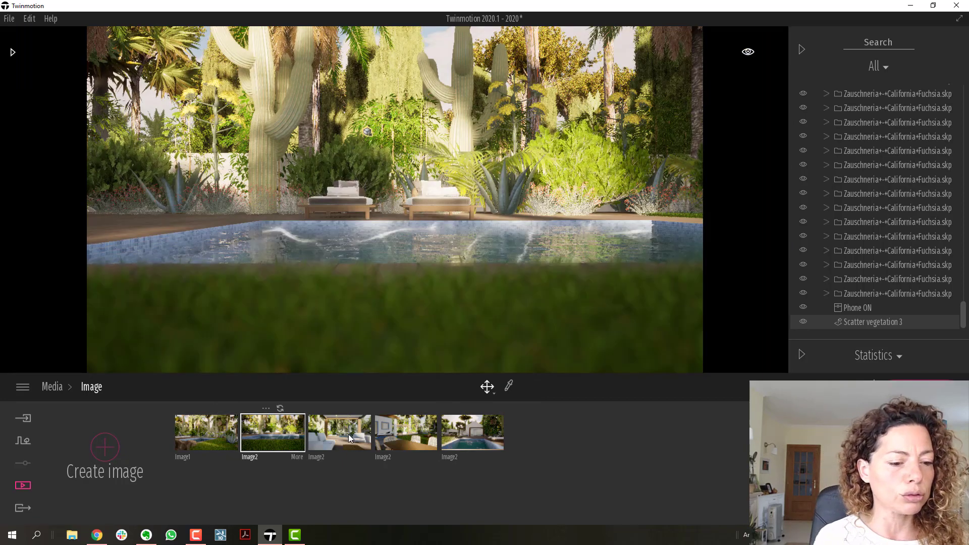
click(349, 434)
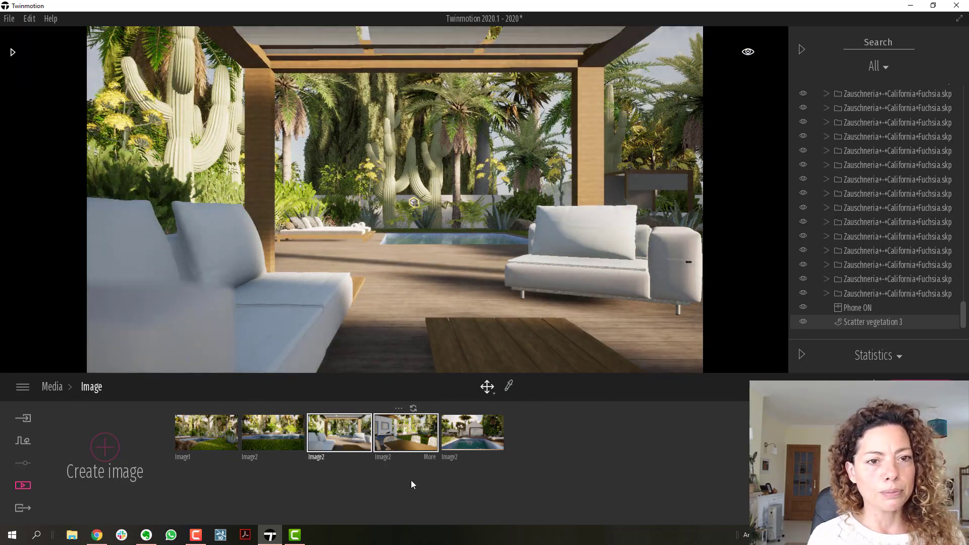